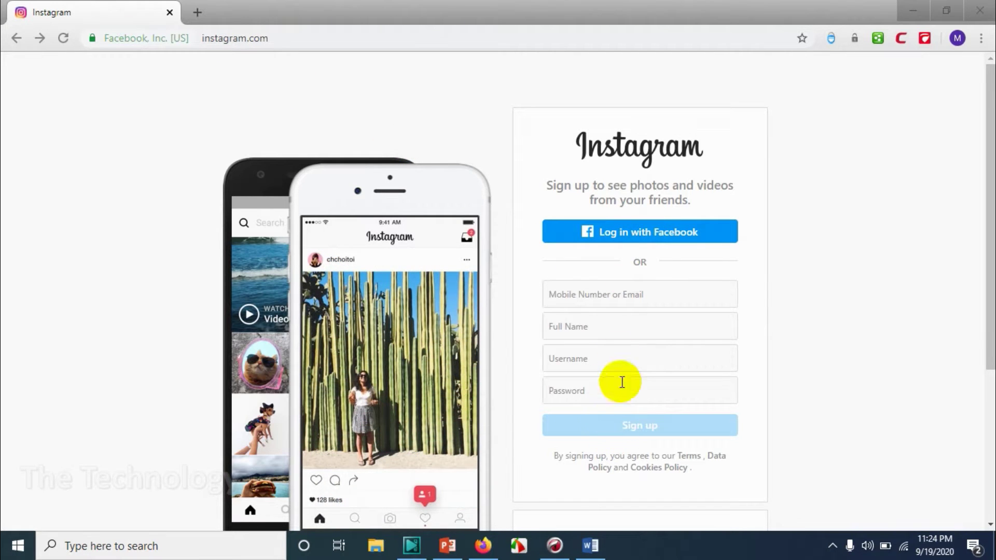
Reload Instagram's home page and go to the 'Sign up' account registration form.
click(269, 39)
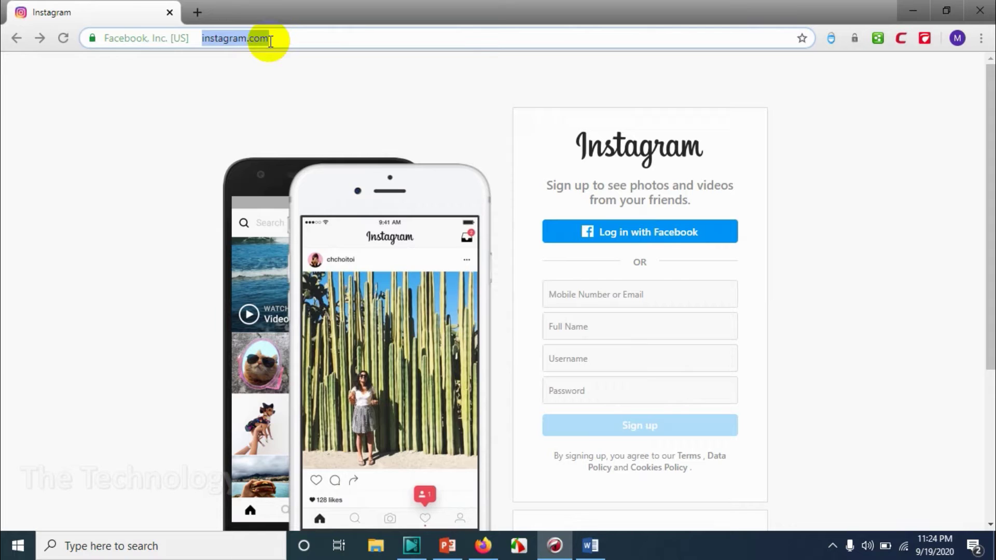
click(61, 38)
scroll(761, 225, down, 3)
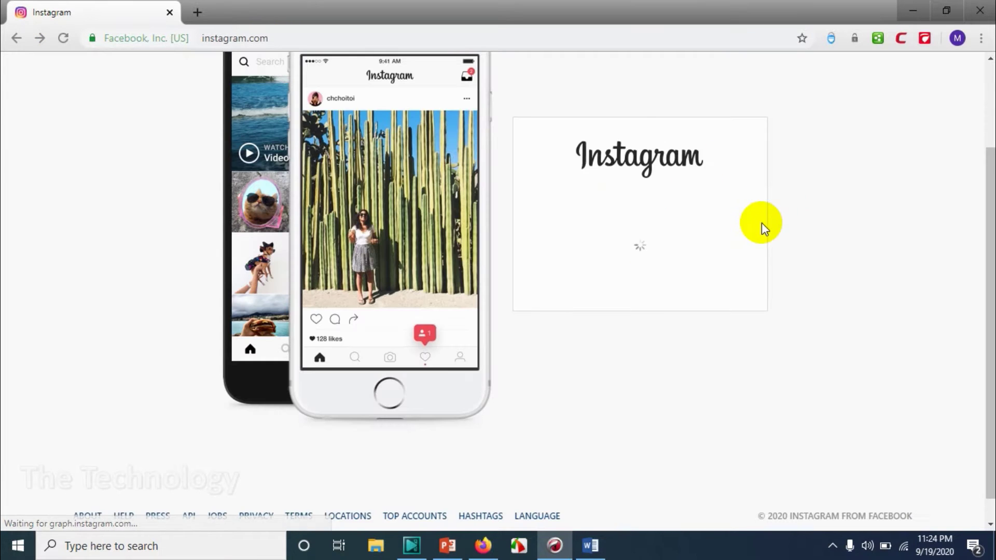
scroll(726, 264, up, 3)
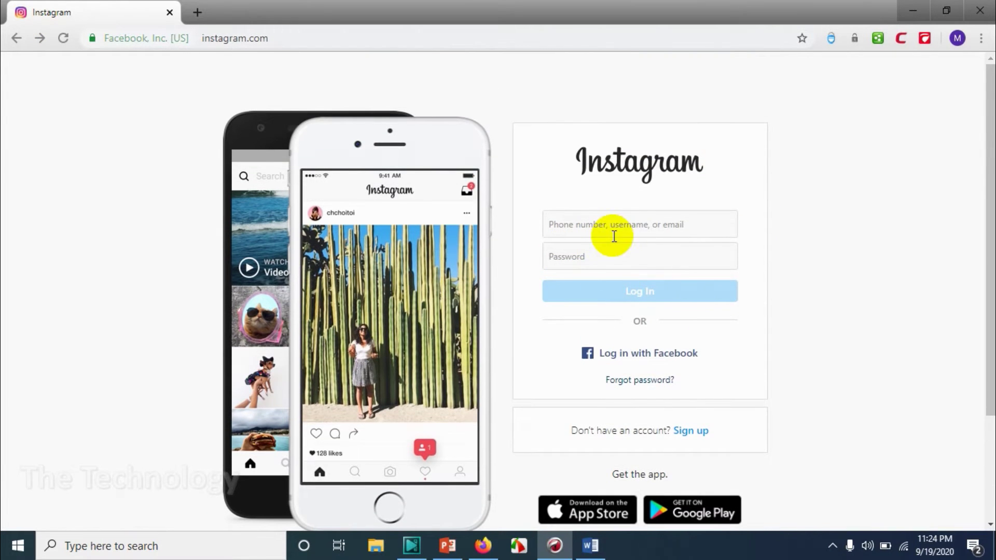
click(693, 430)
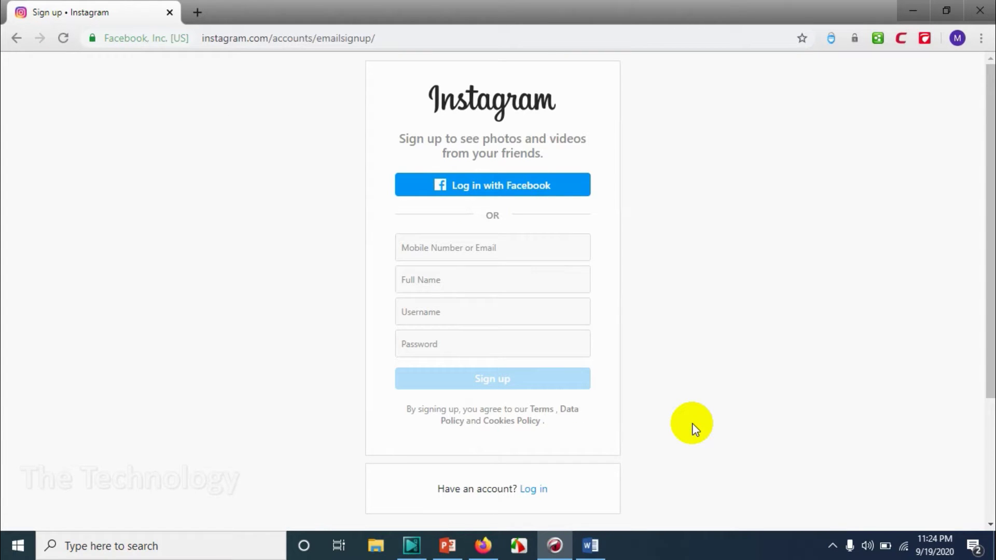
Enter the sign-up e-mail address and the full name.
click(478, 248)
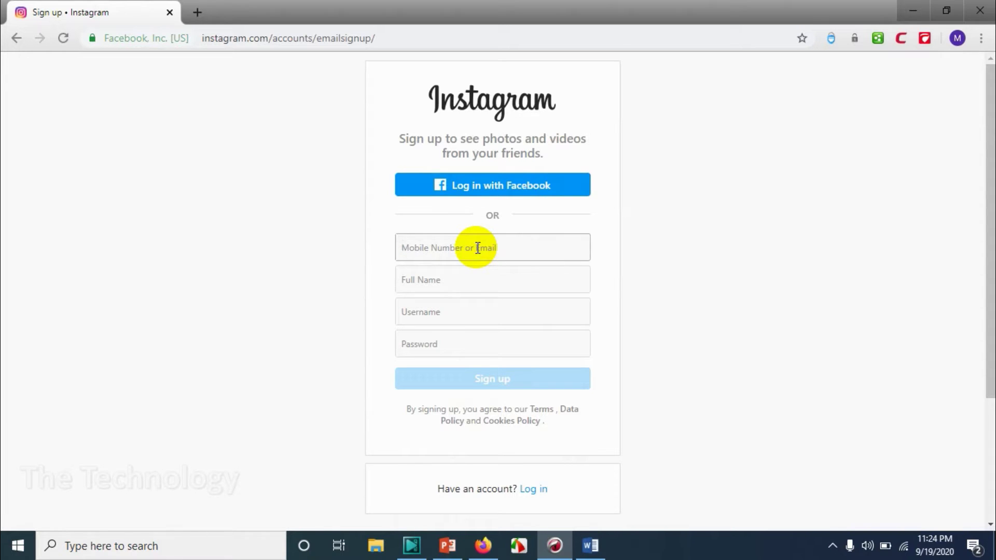
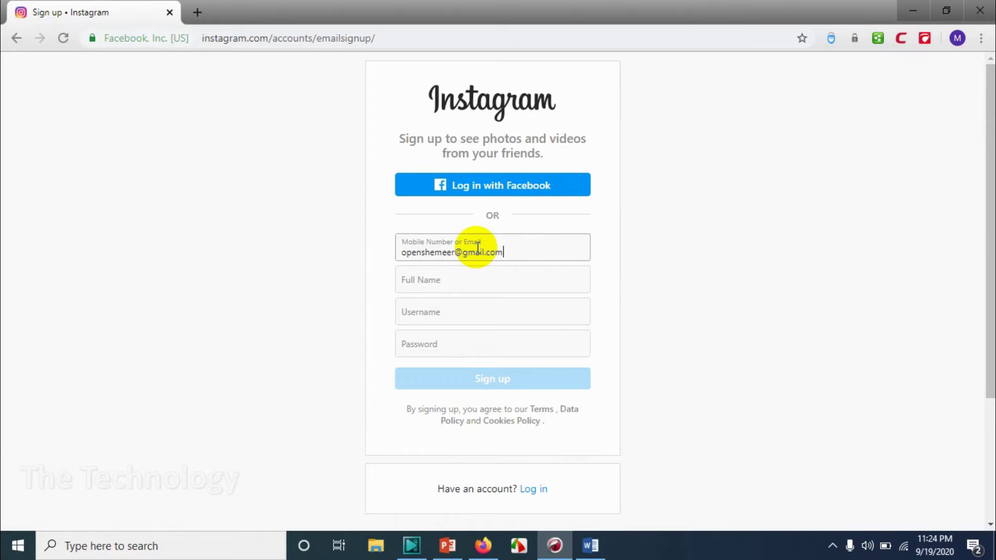
key(Tab)
text(Muha)
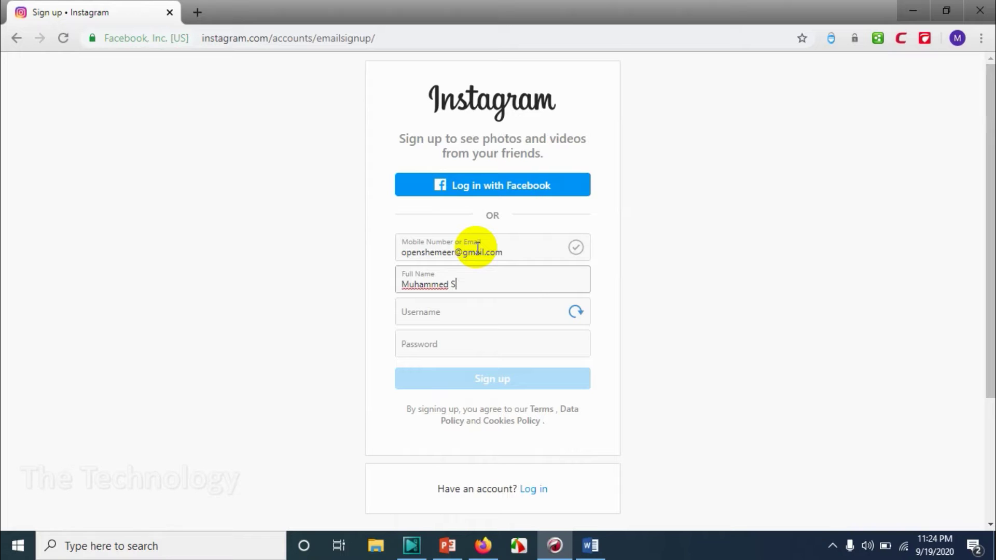
Try suggested usernames, then replace the username with a custom one.
key(Tab)
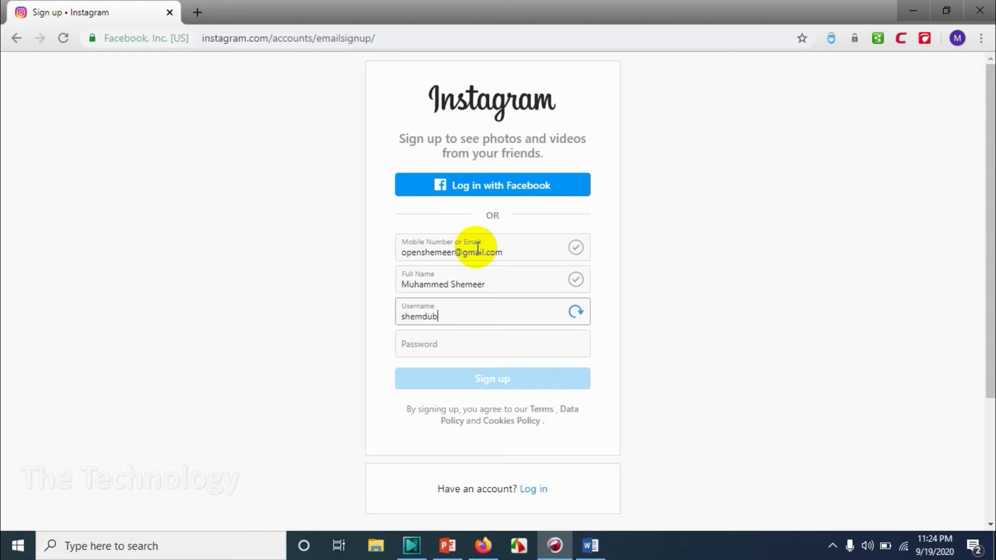
key(Tab)
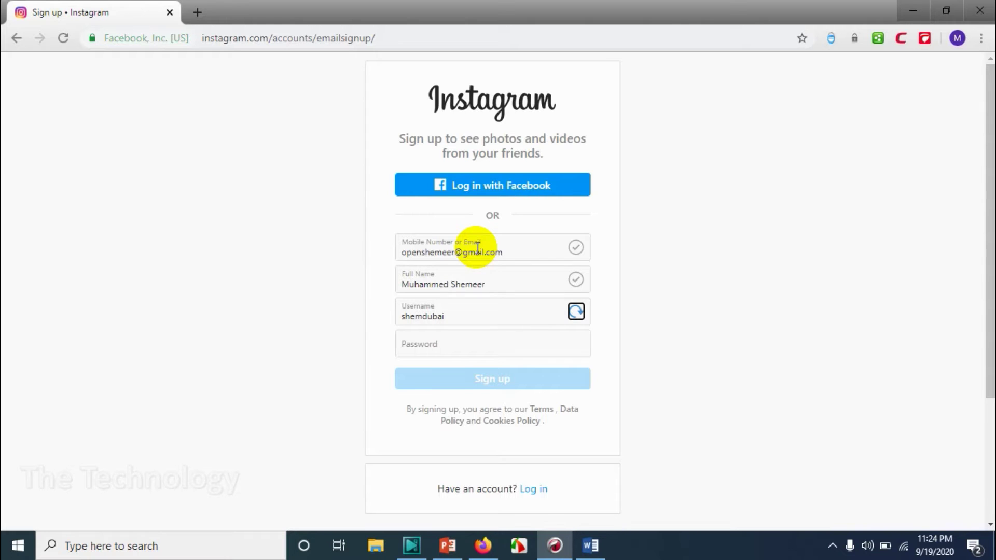
click(502, 344)
click(575, 313)
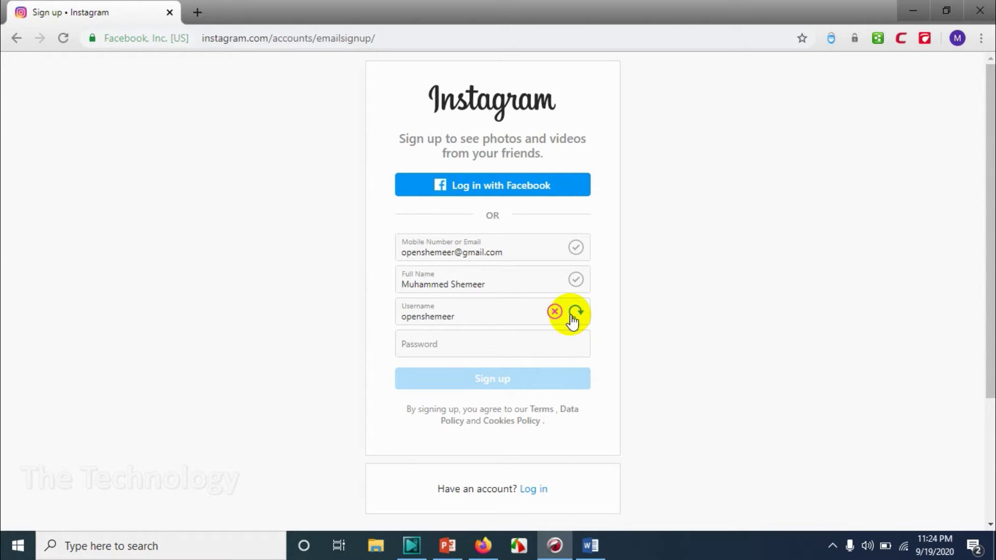
click(473, 315)
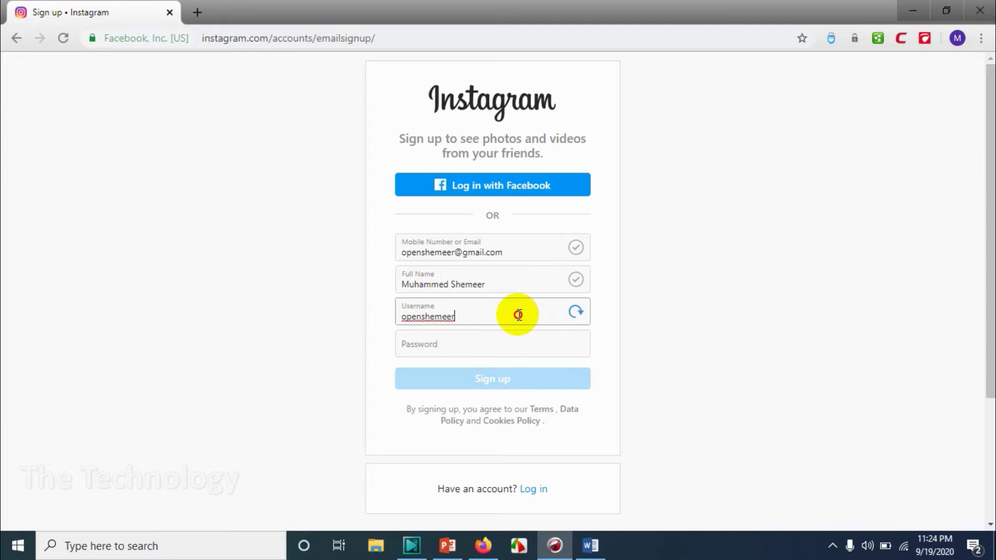
double_click(395, 318)
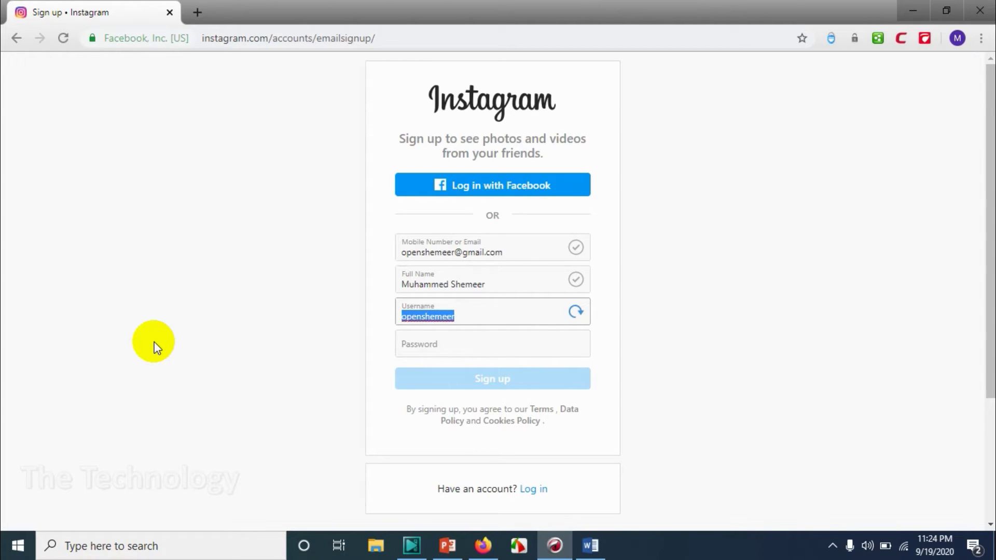
text(shemd)
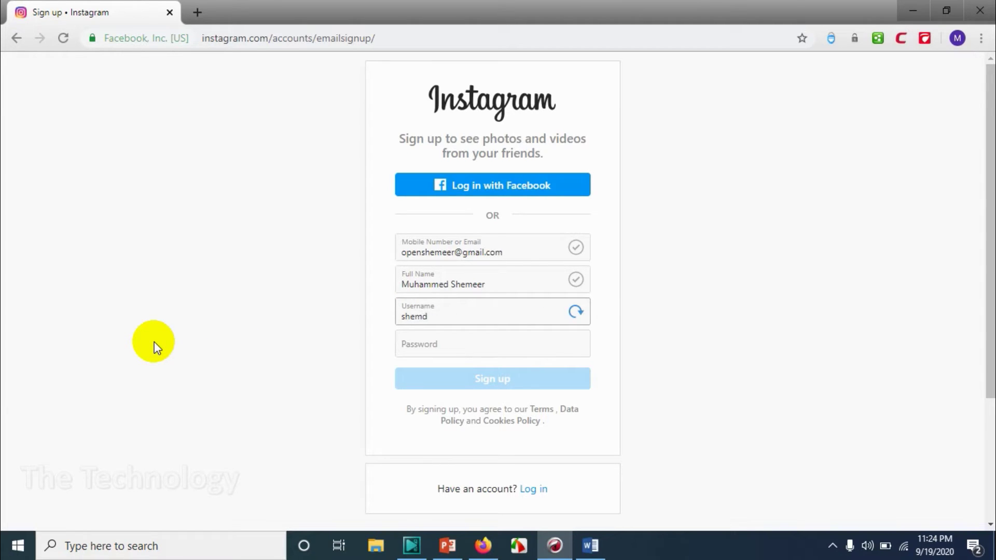
text(xb)
key(Tab)
key(Tab)
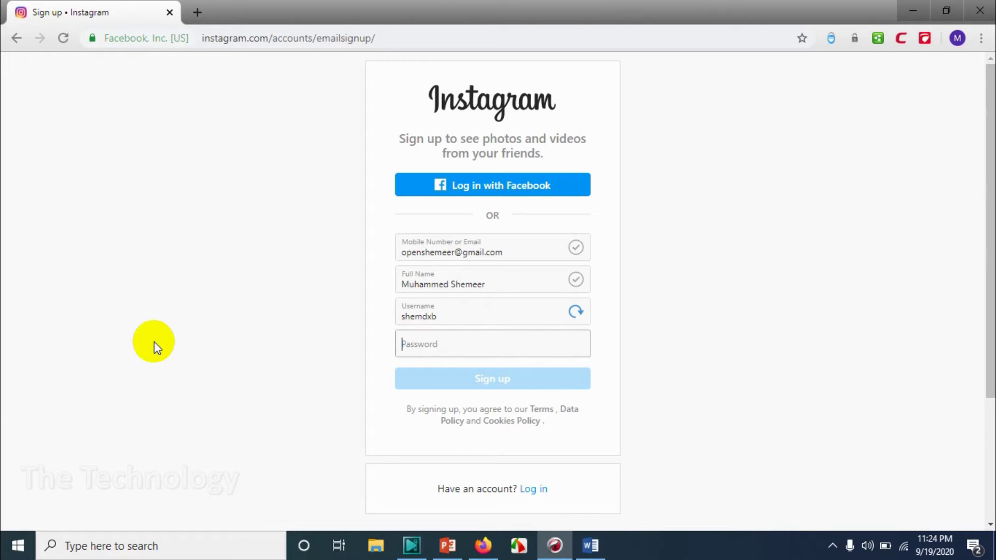
Type the new account's password.
text(*)
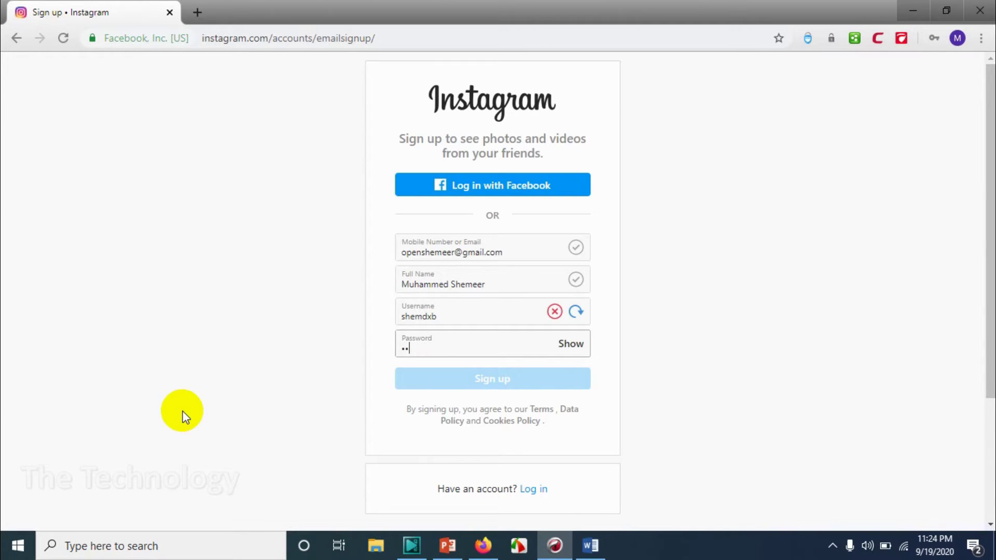
text(*)
key(BackSpace)
key(BackSpace)
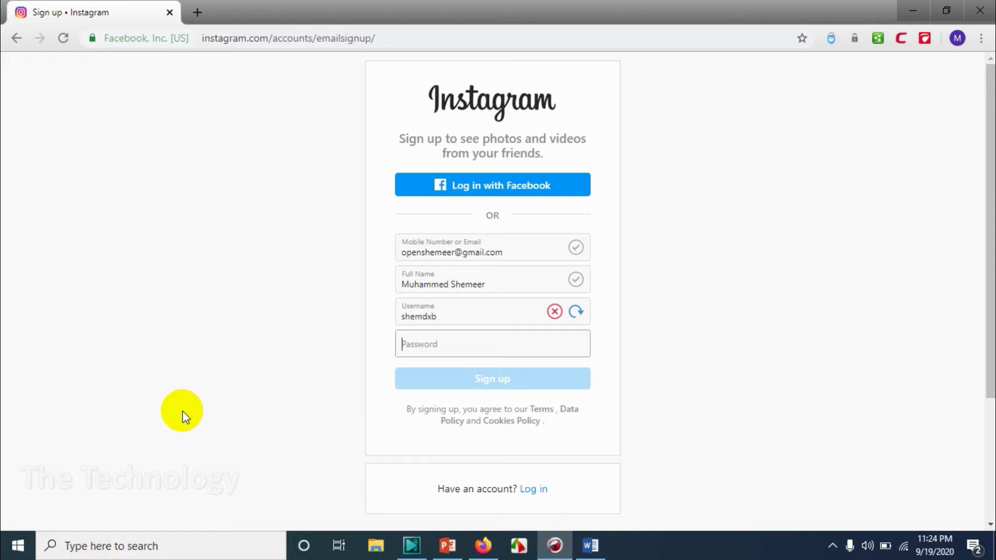
text(**)
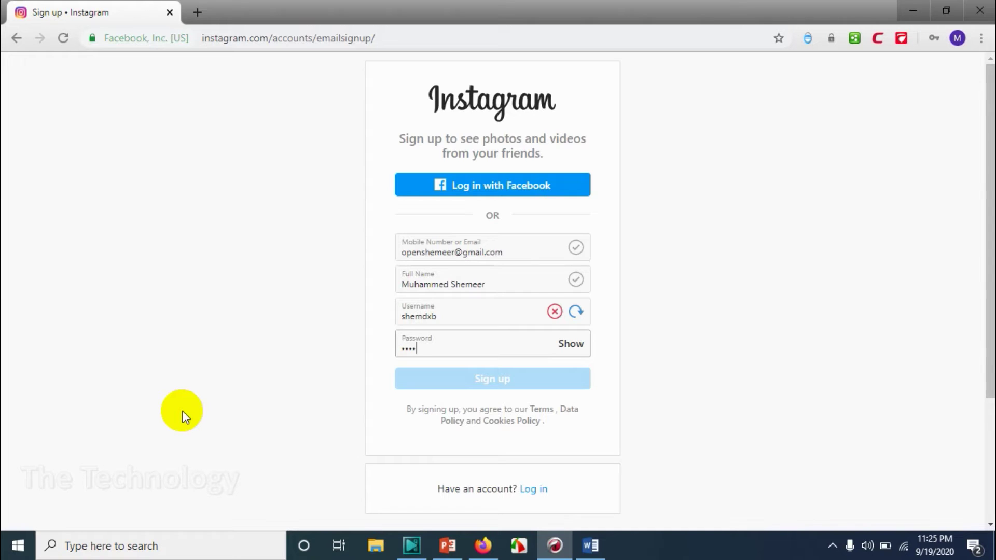
text(****)
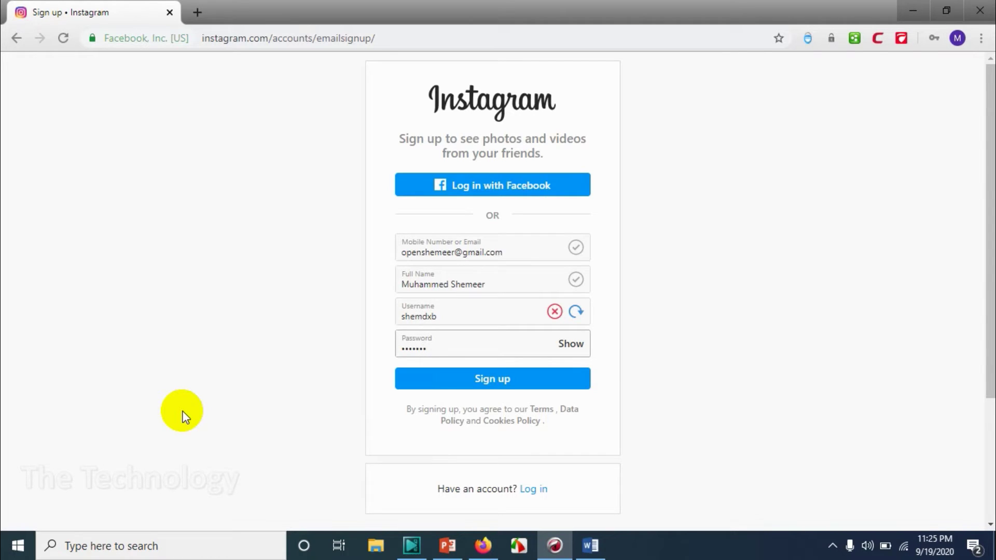
text(***)
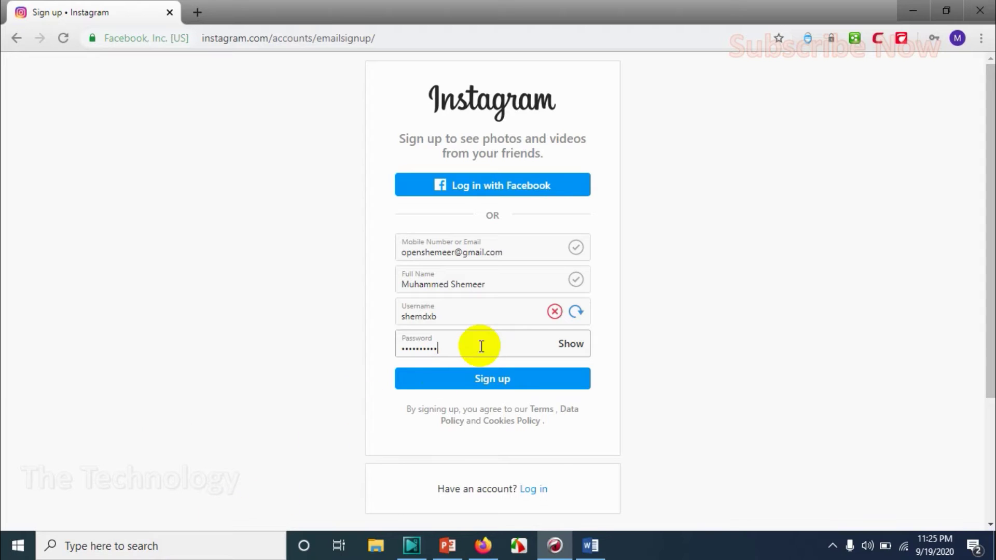
Submit the form, revising the rejected username twice until sign-up accepts it.
click(484, 386)
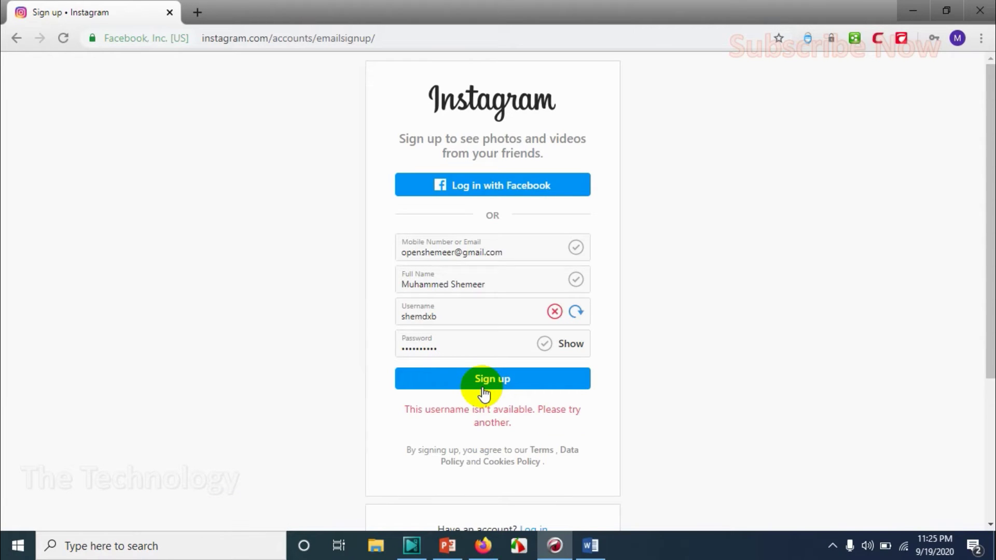
click(469, 322)
double_click(468, 320)
click(469, 313)
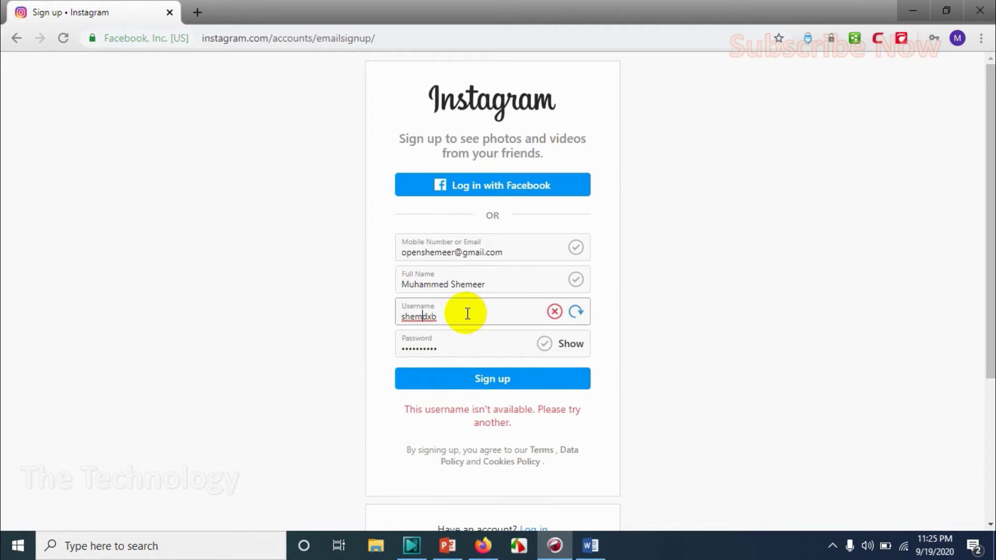
key(Left)
key(Left)
key(Left)
text(i)
click(508, 381)
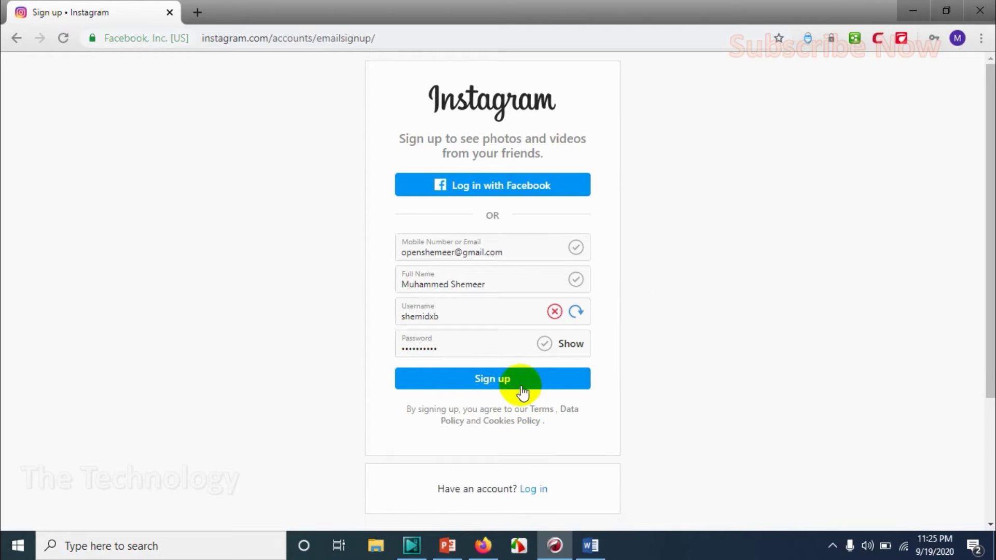
double_click(462, 315)
text(open)
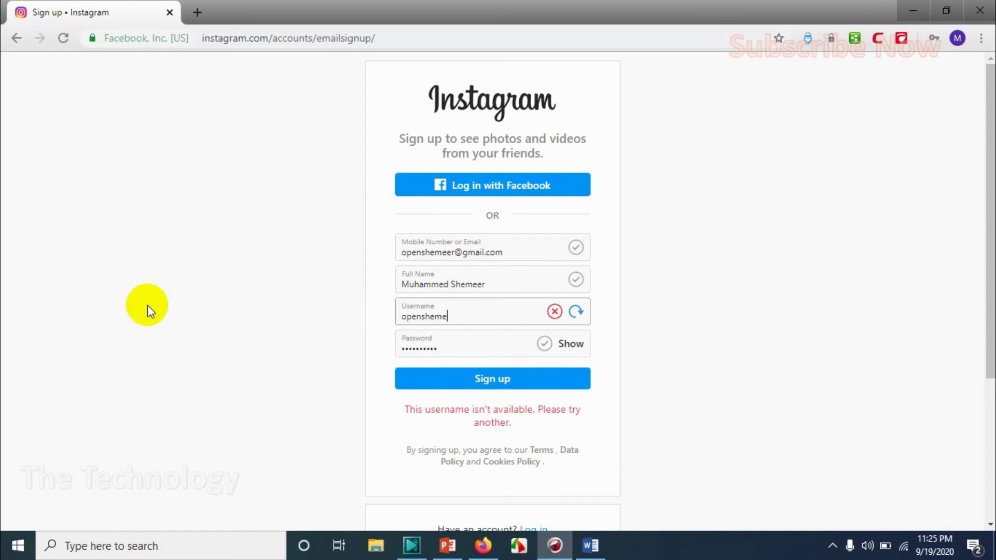
click(527, 381)
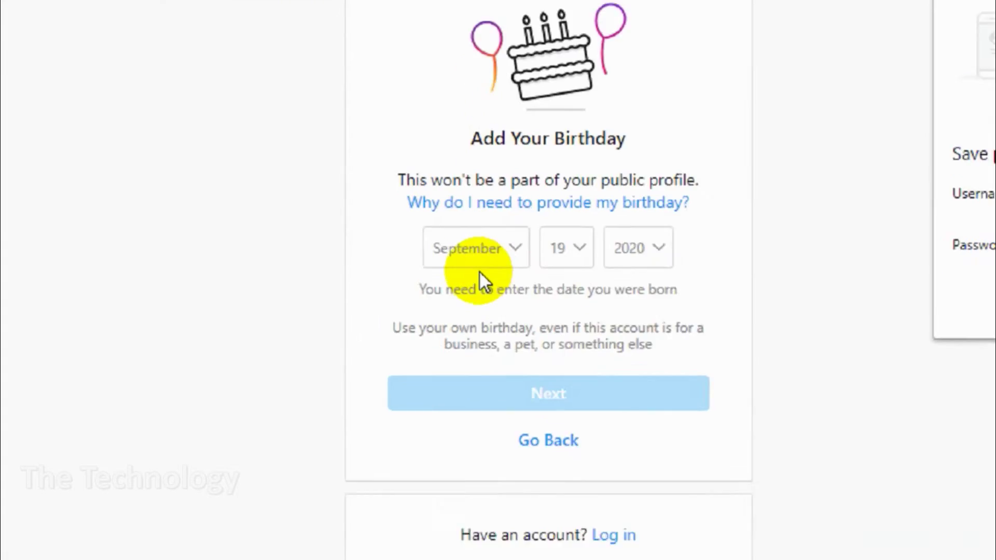
Set the birthday to March 7, 1996, decline Chrome's password save, and continue.
click(499, 252)
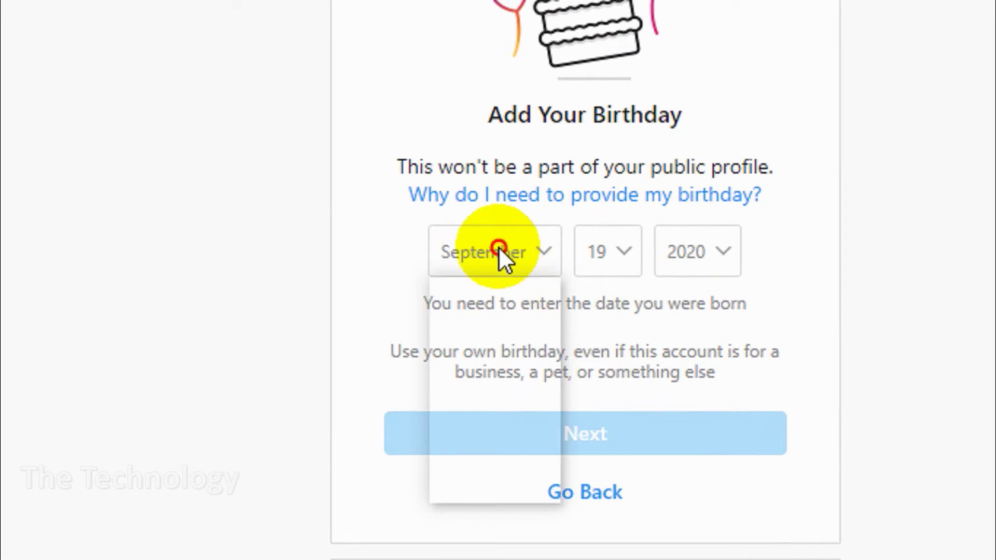
click(495, 340)
click(608, 257)
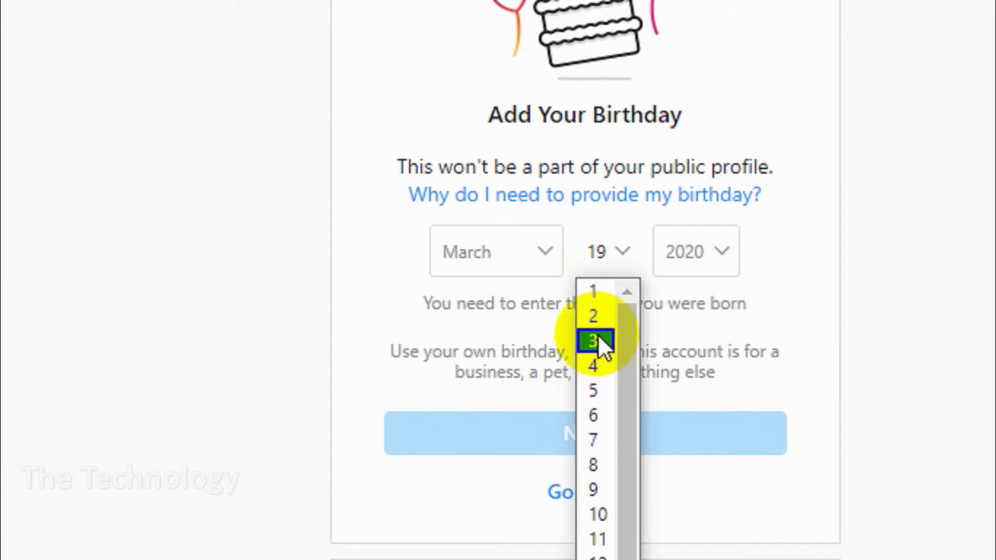
click(594, 437)
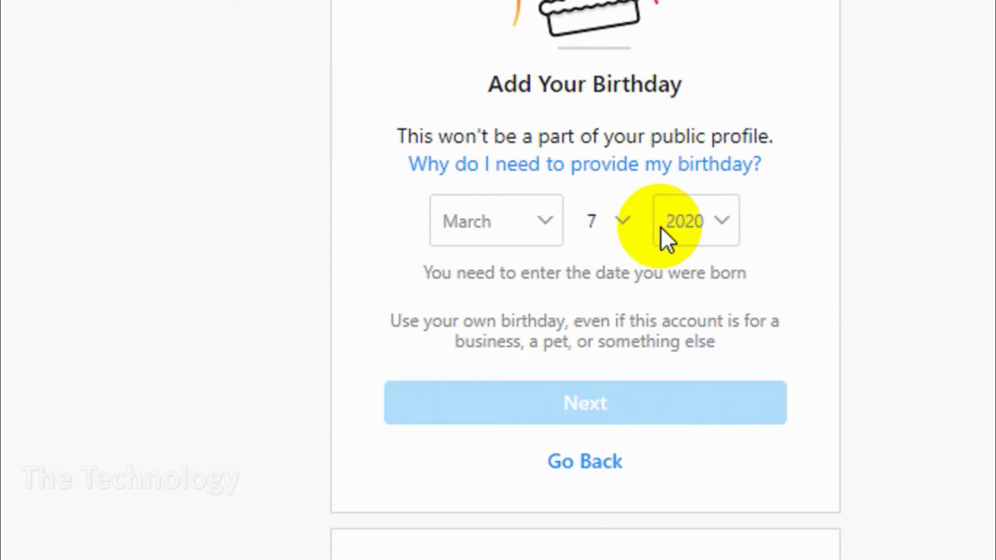
click(677, 227)
scroll(661, 366, down, 20)
scroll(686, 425, up, 20)
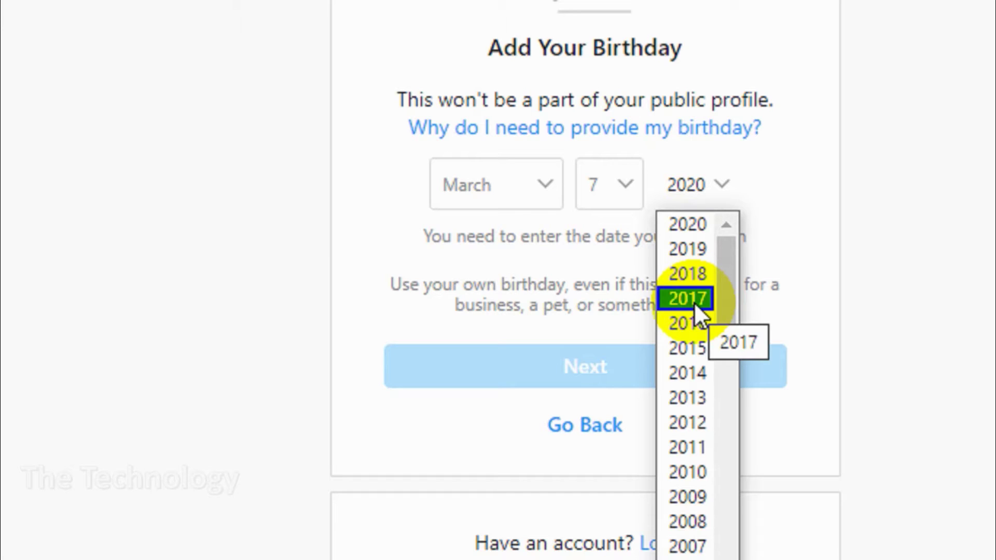
scroll(694, 302, down, 15)
scroll(694, 306, up, 8)
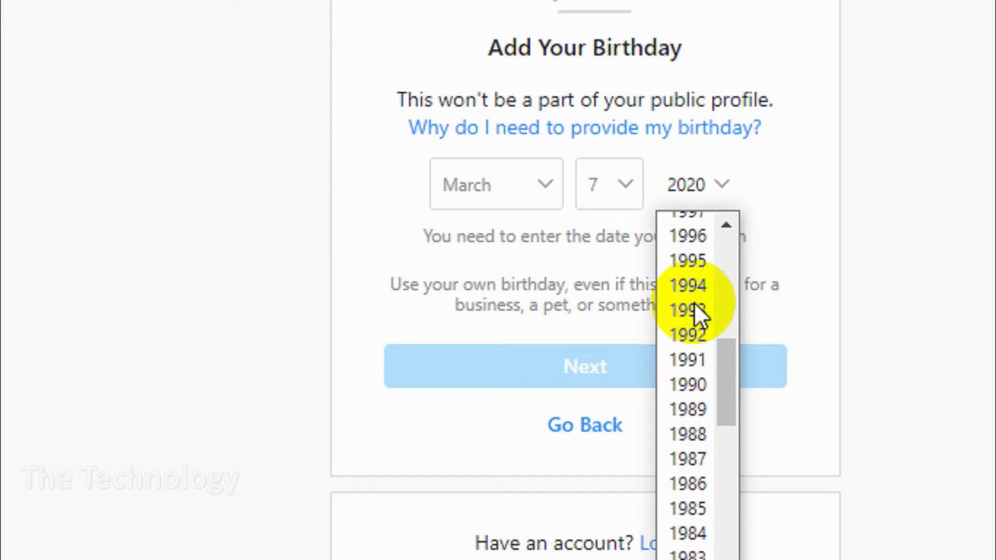
scroll(696, 247, up, 1)
click(696, 247)
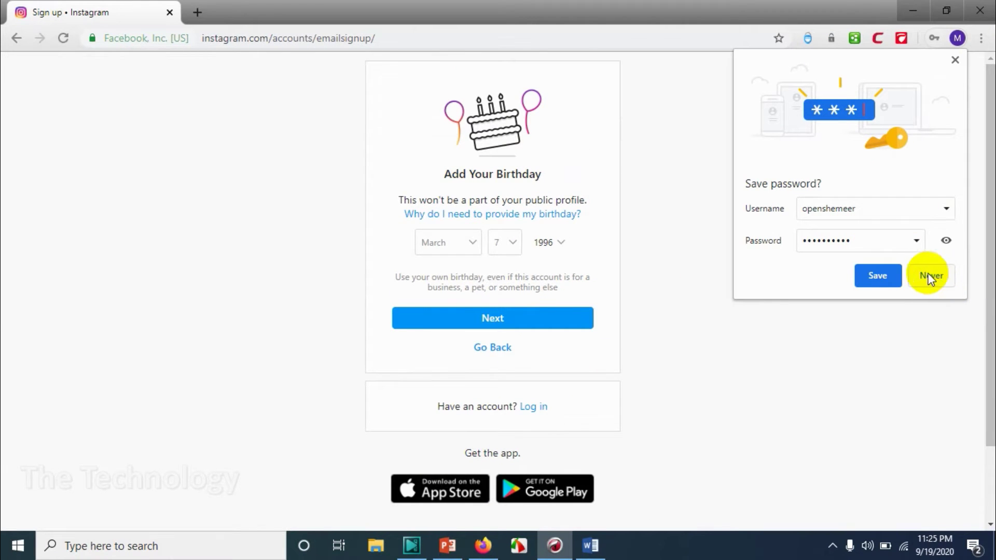
click(931, 276)
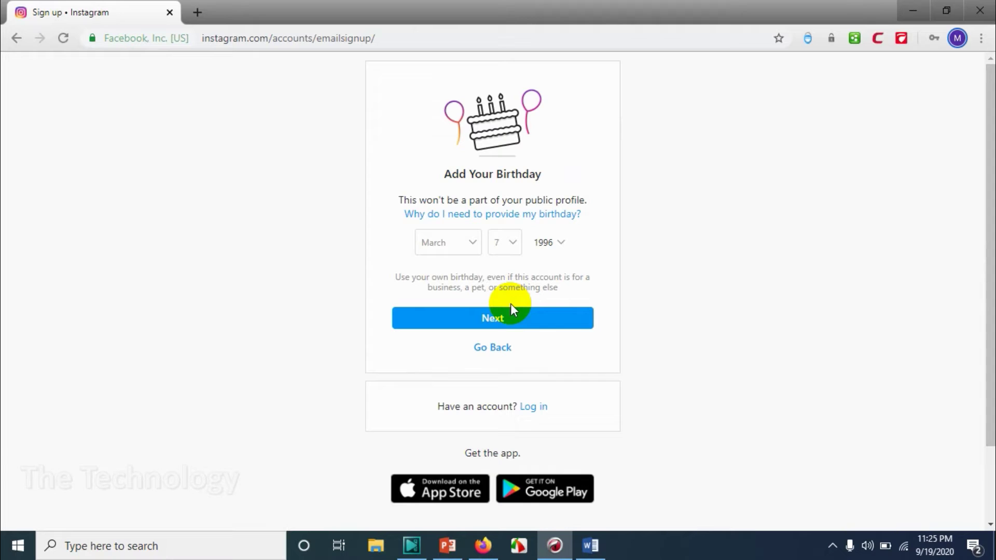
click(505, 320)
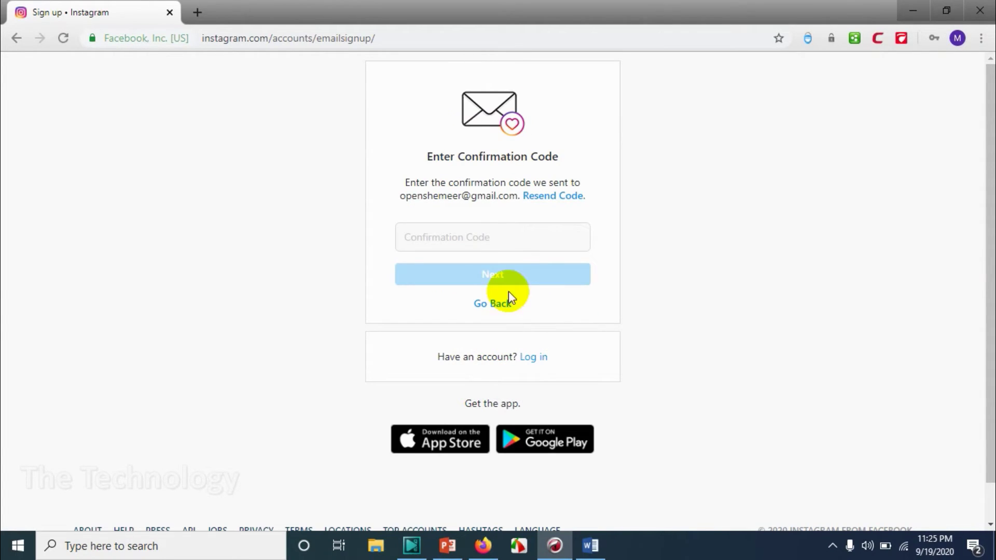
Place the cursor in the Confirmation Code field.
click(510, 231)
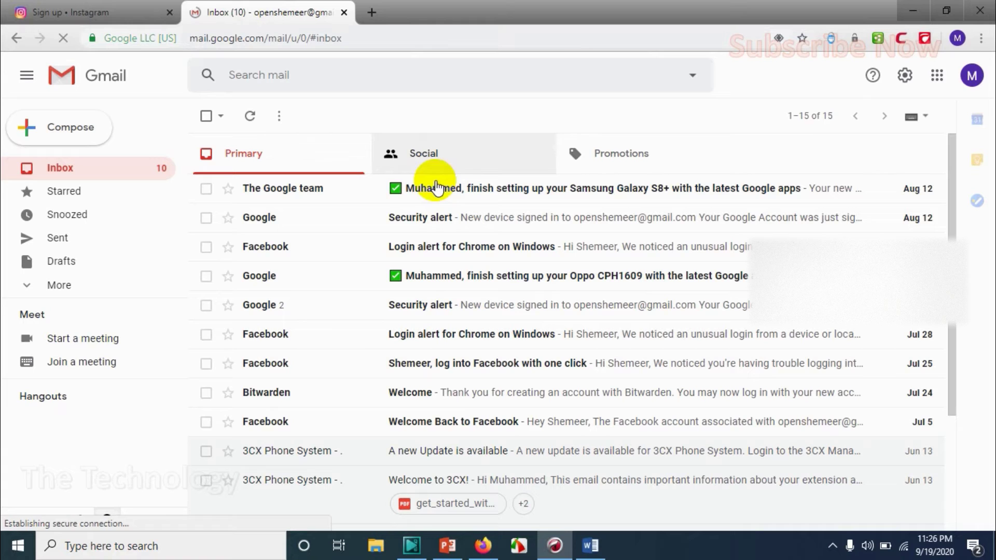
Open the Instagram code e-mail under Gmail's Social tab and copy the six-digit code.
click(971, 75)
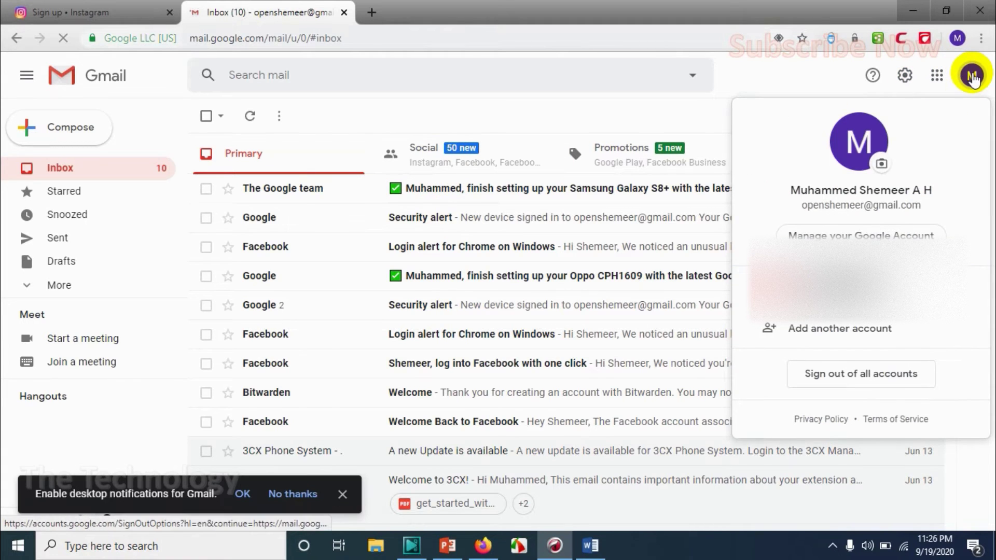
click(973, 77)
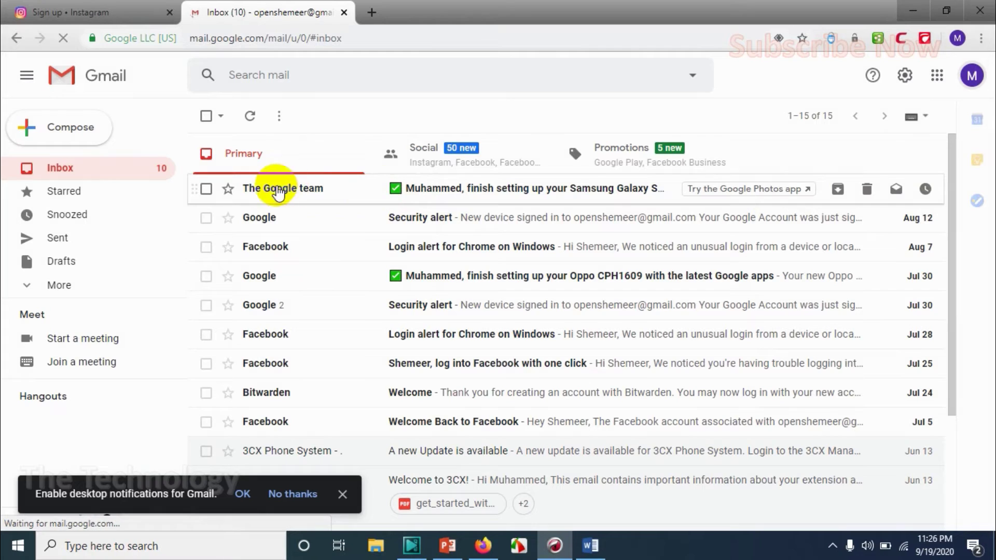
click(453, 162)
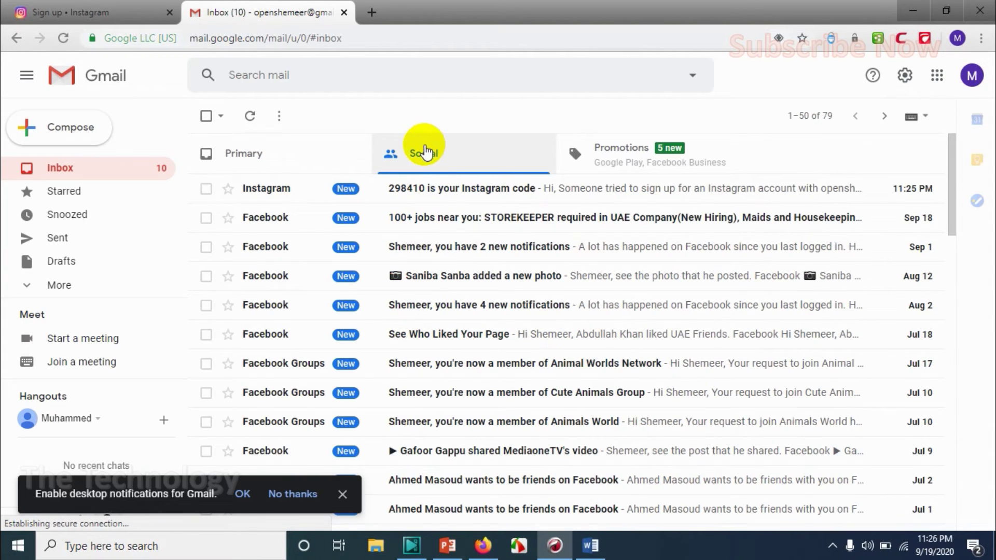
click(441, 192)
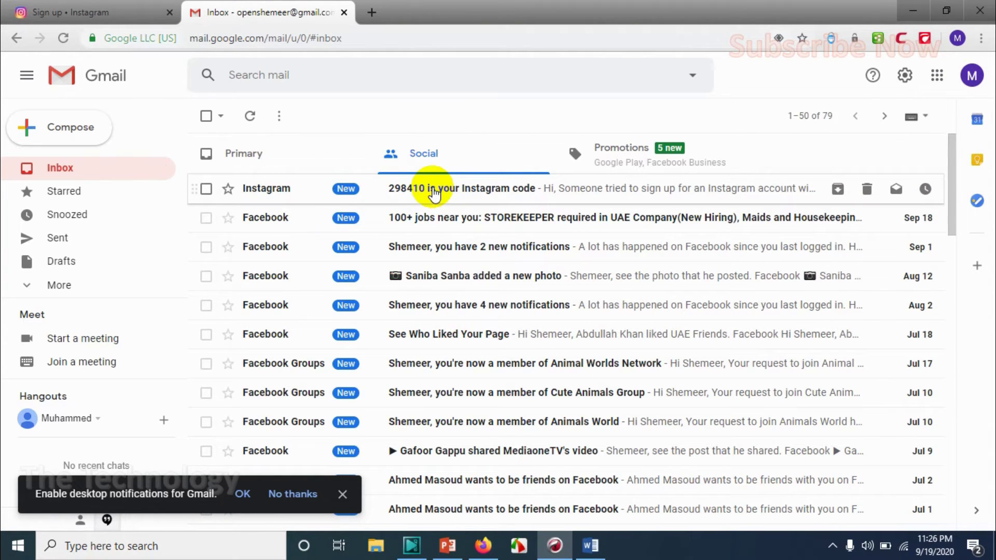
double_click(587, 416)
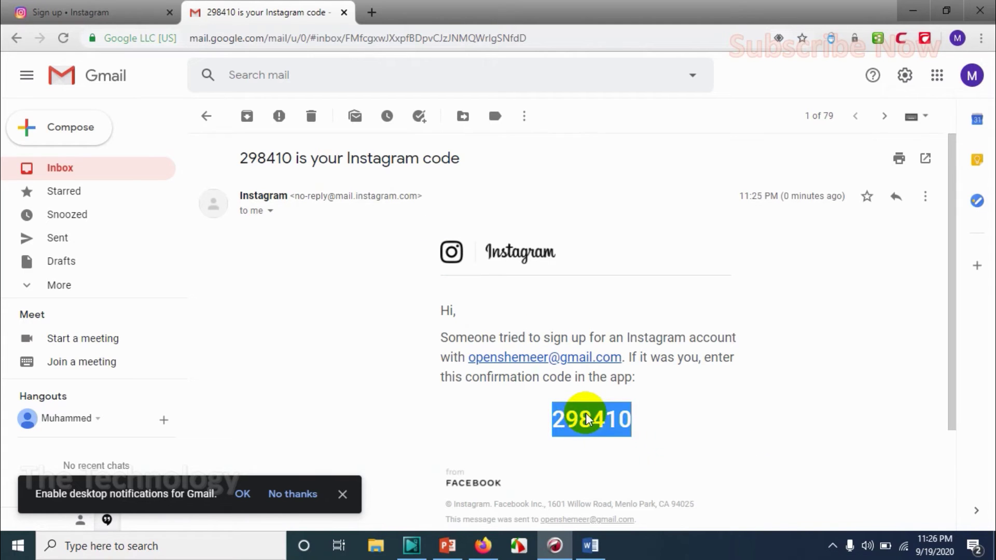
right_click(588, 416)
click(614, 425)
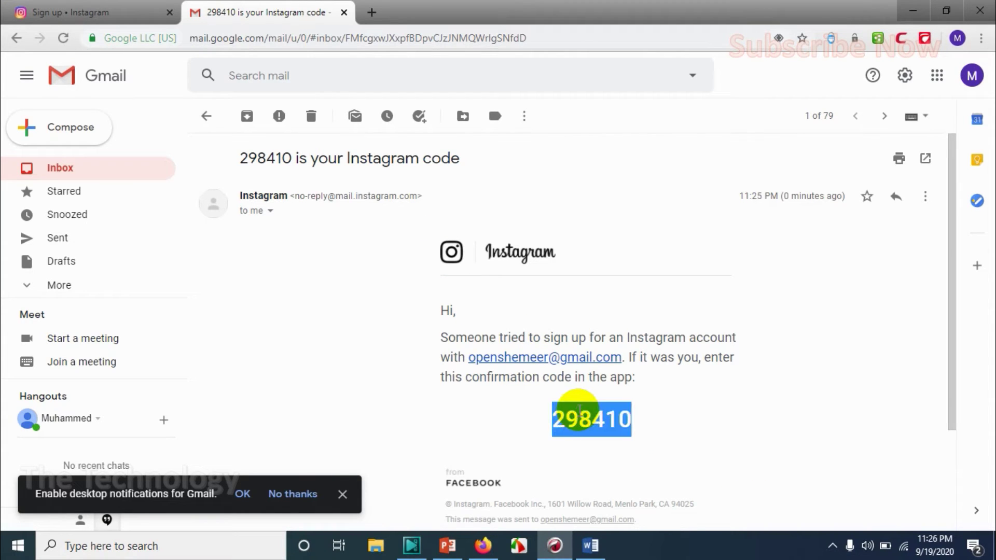
click(579, 410)
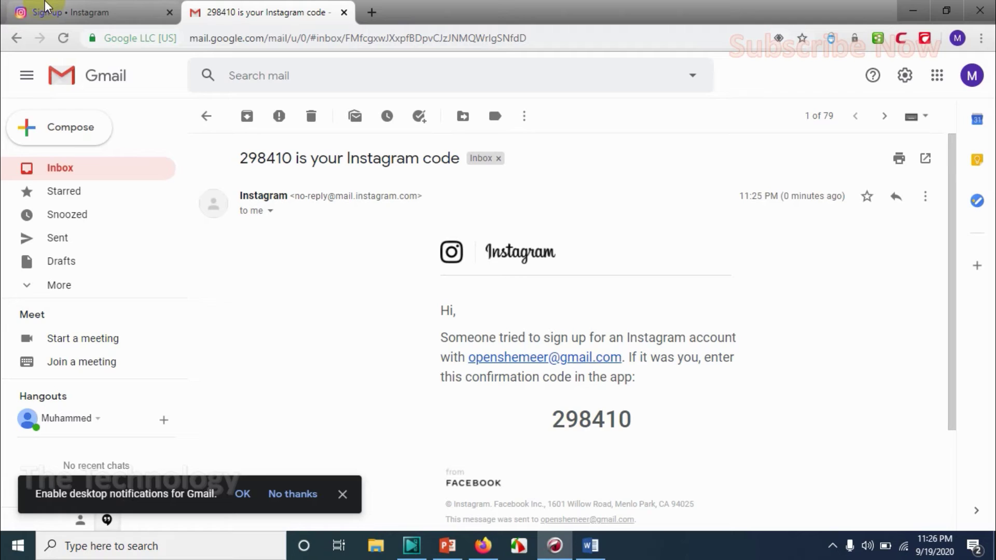
Enter the emailed confirmation code on the Instagram tab and submit it.
click(70, 12)
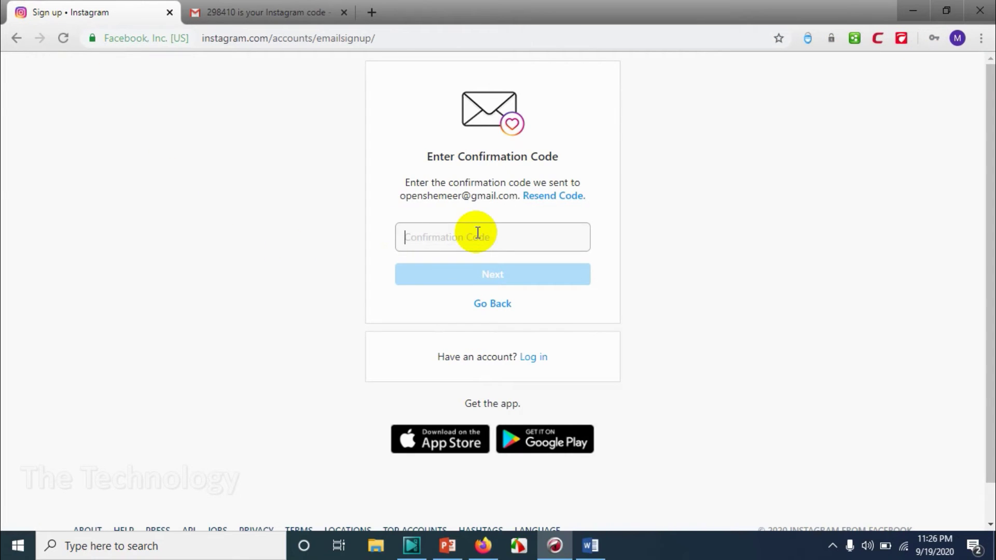
key(ctrl+v)
key(ctrl+a)
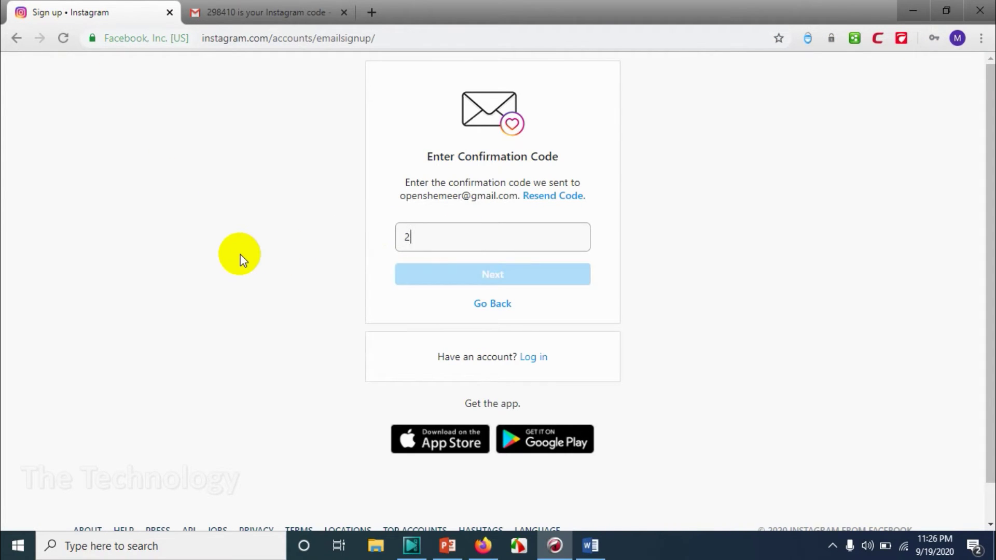
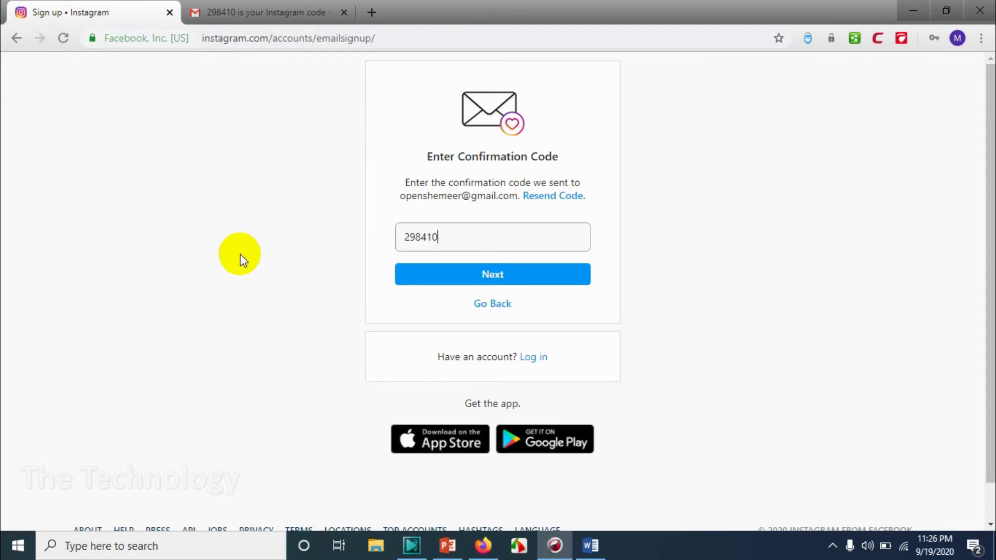
click(489, 274)
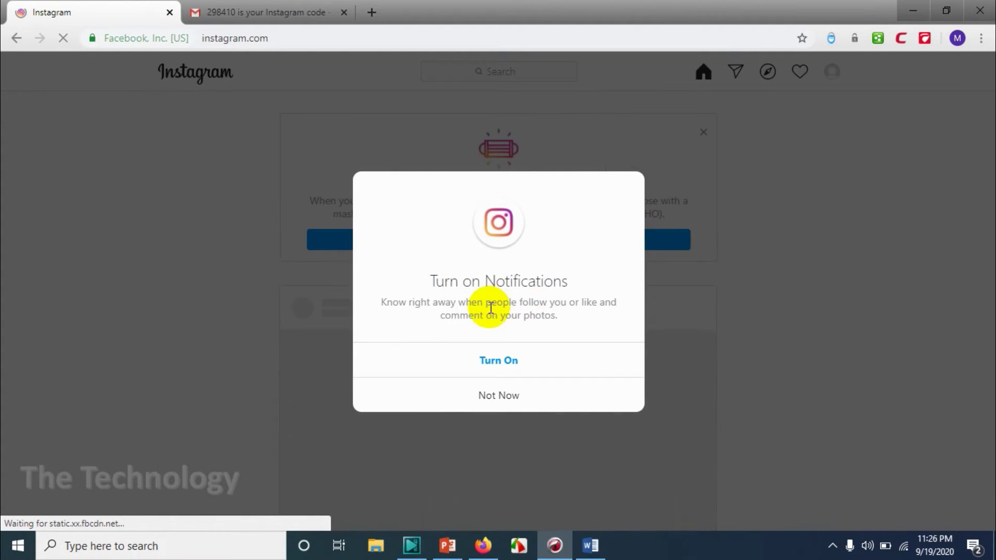
Accept Instagram's notifications prompt but block Chrome's browser notifications for the site.
click(510, 362)
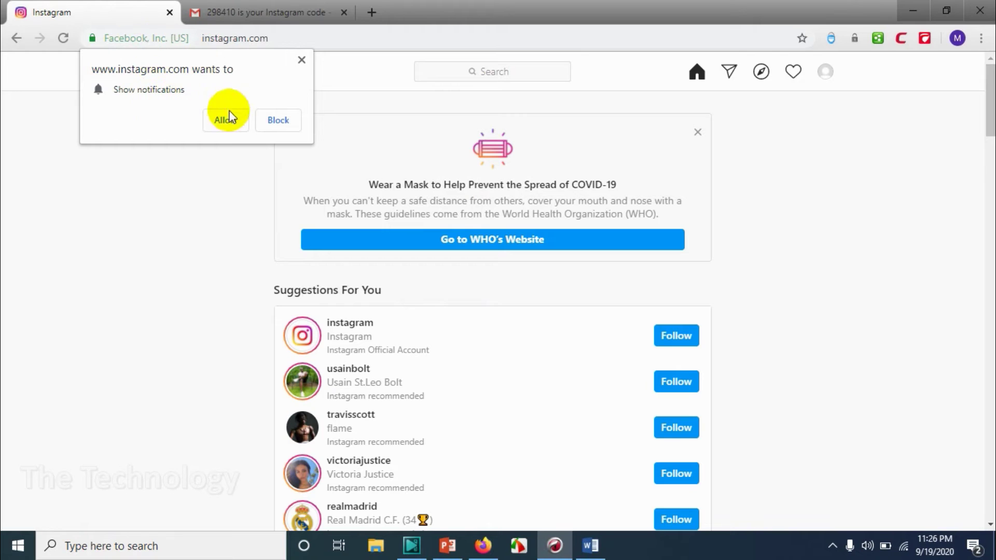
click(275, 120)
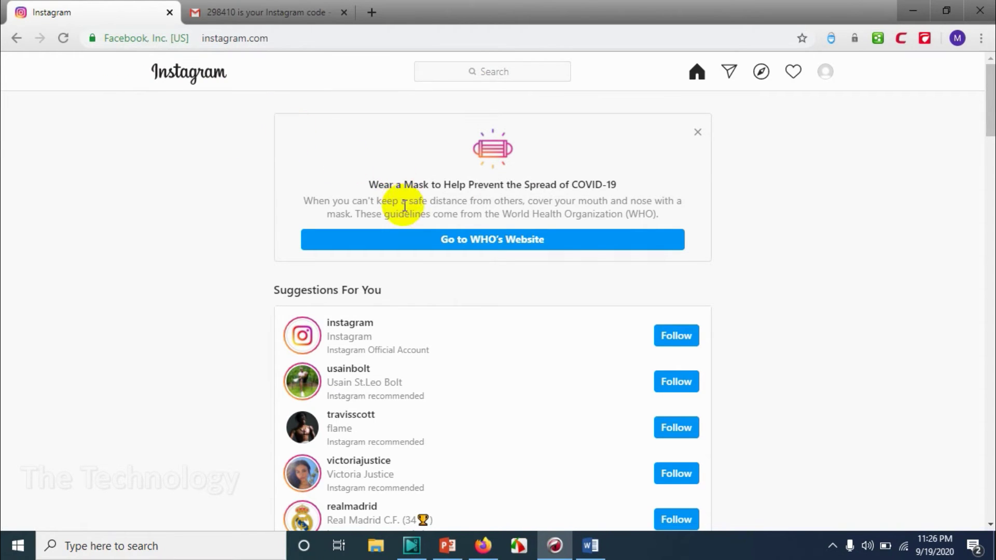
scroll(503, 189, down, 2)
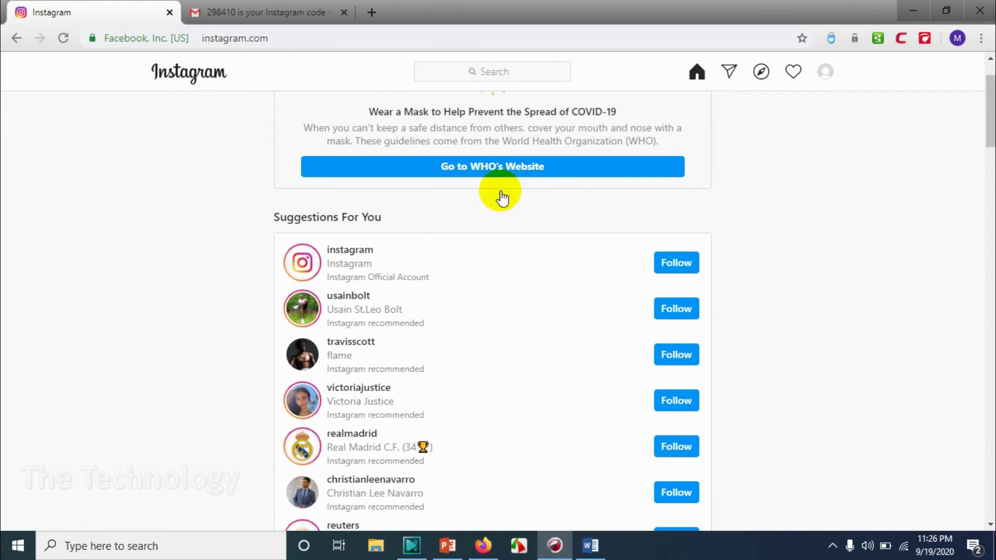
scroll(507, 212, up, 2)
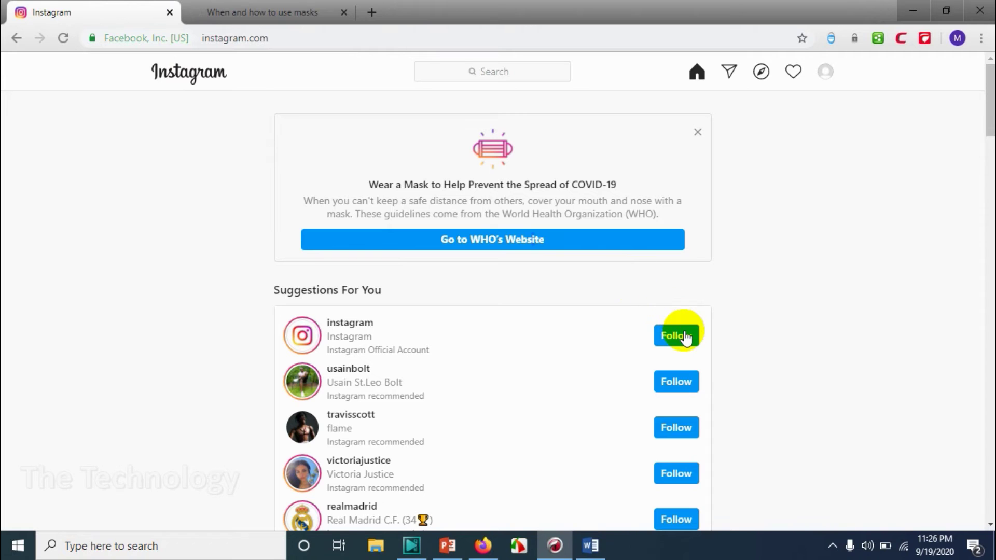
Follow the official Instagram account, Real Madrid and two other suggested accounts.
click(685, 336)
scroll(676, 332, down, 3)
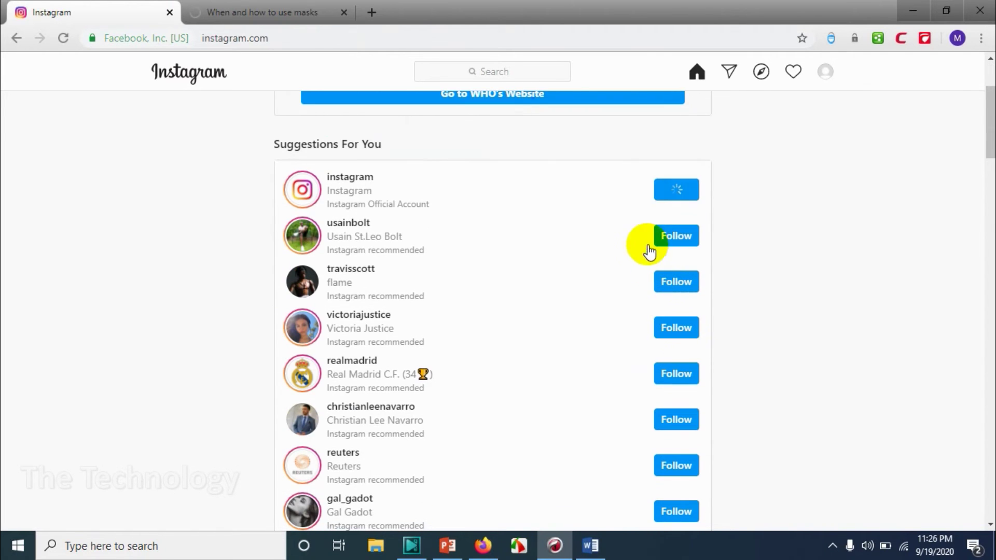
click(677, 282)
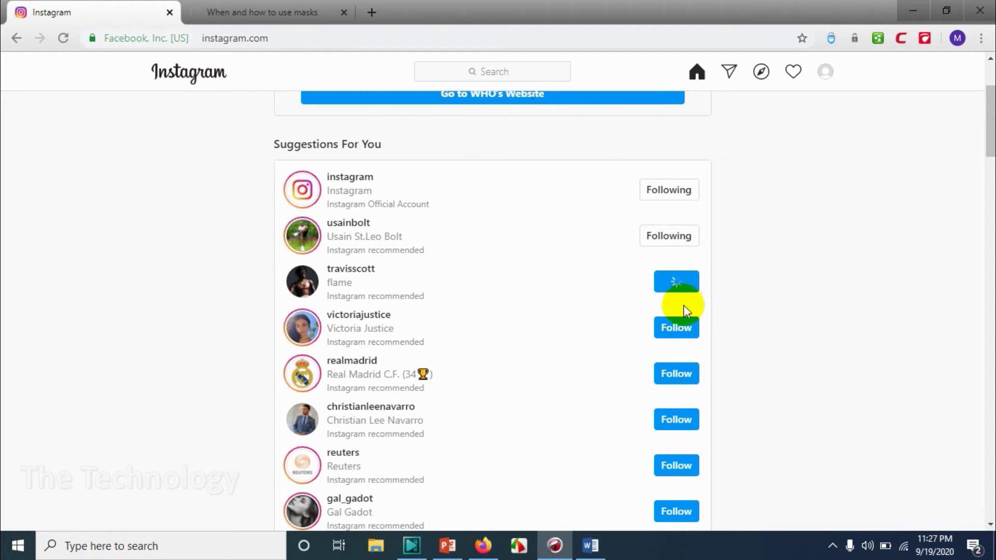
click(686, 374)
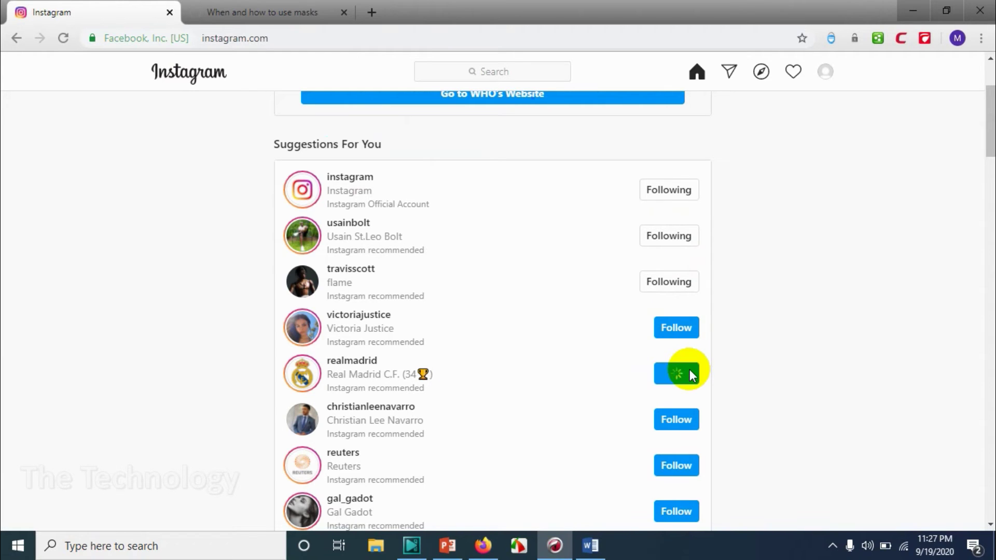
click(682, 430)
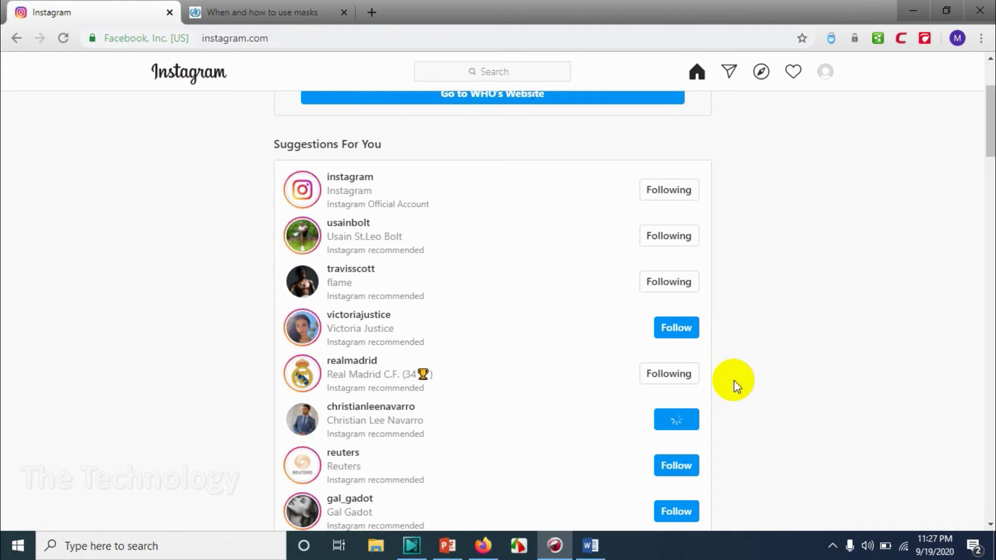
scroll(737, 381, down, 3)
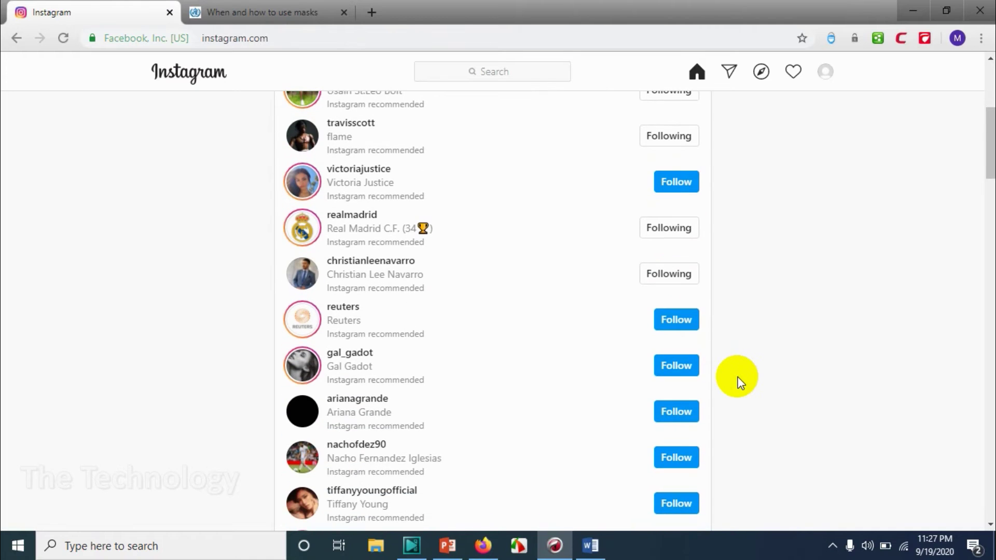
Unfollow the account followed by mistake and browse the remaining suggestions.
click(659, 280)
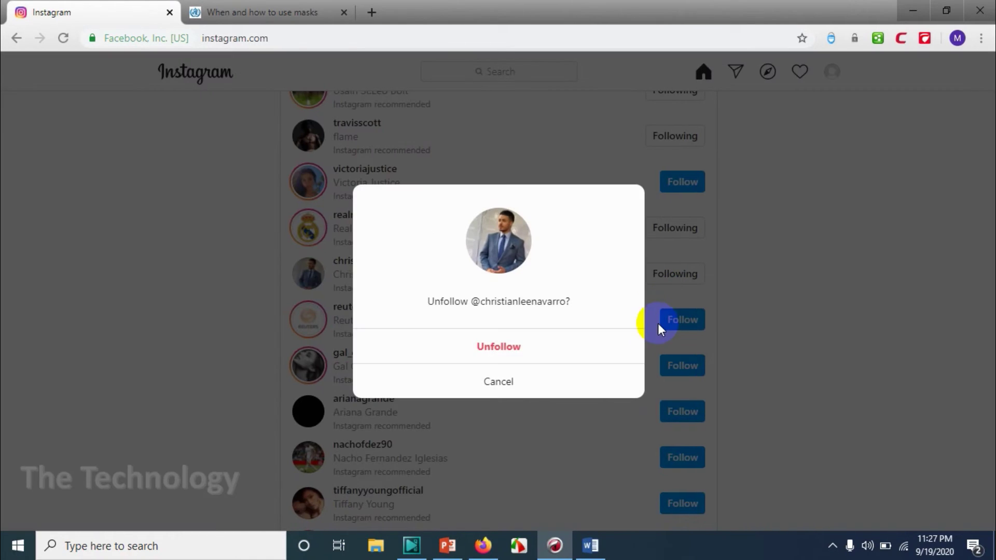
click(502, 354)
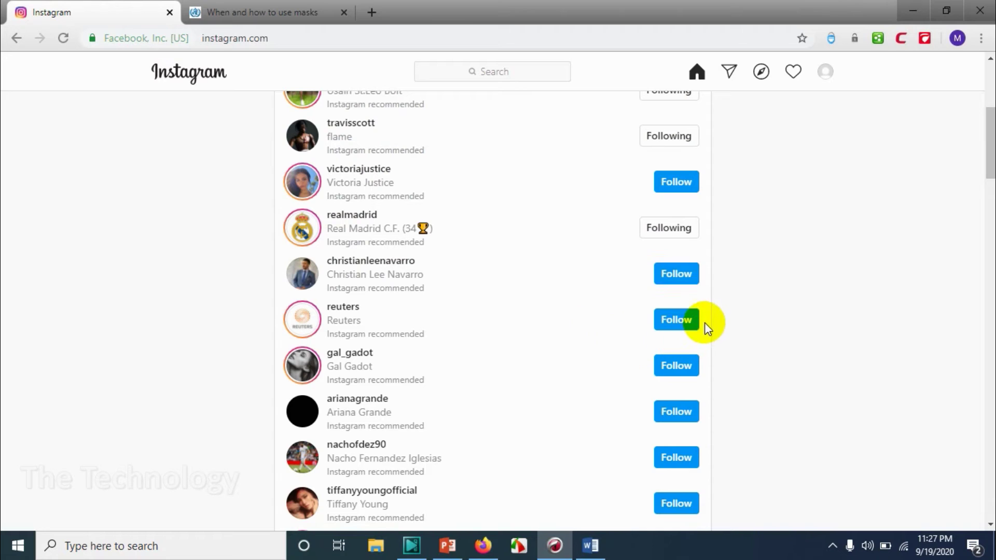
scroll(589, 332, down, 1)
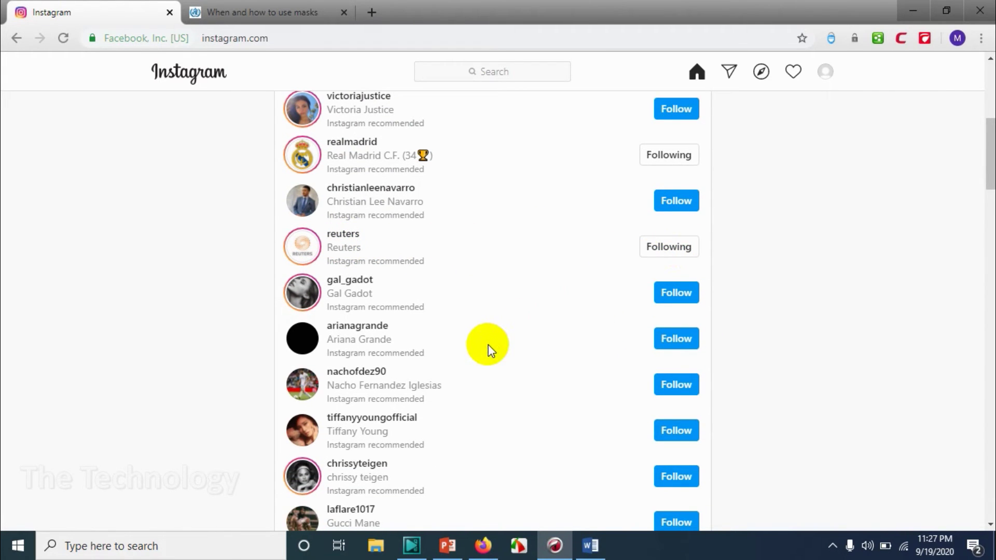
scroll(488, 345, down, 3)
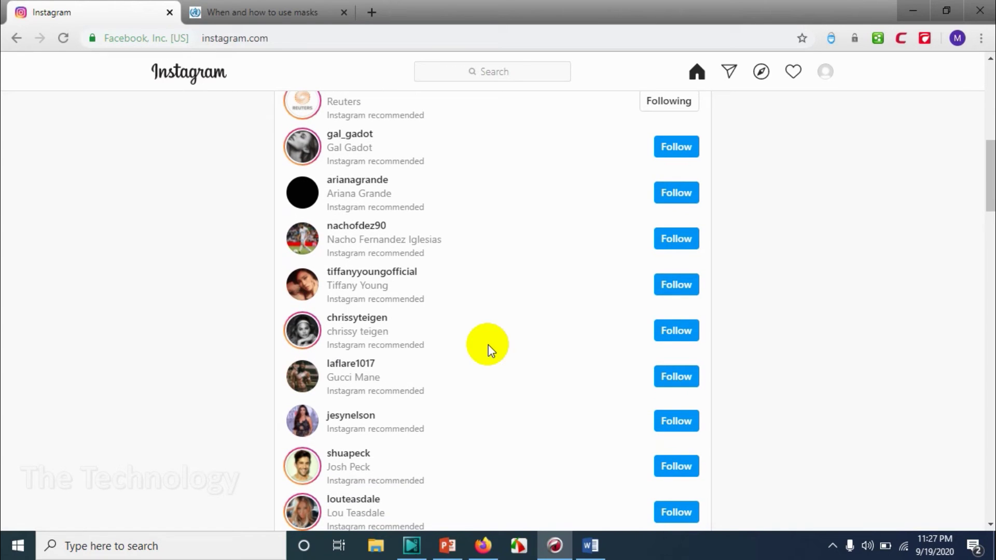
scroll(488, 345, down, 5)
scroll(488, 344, down, 4)
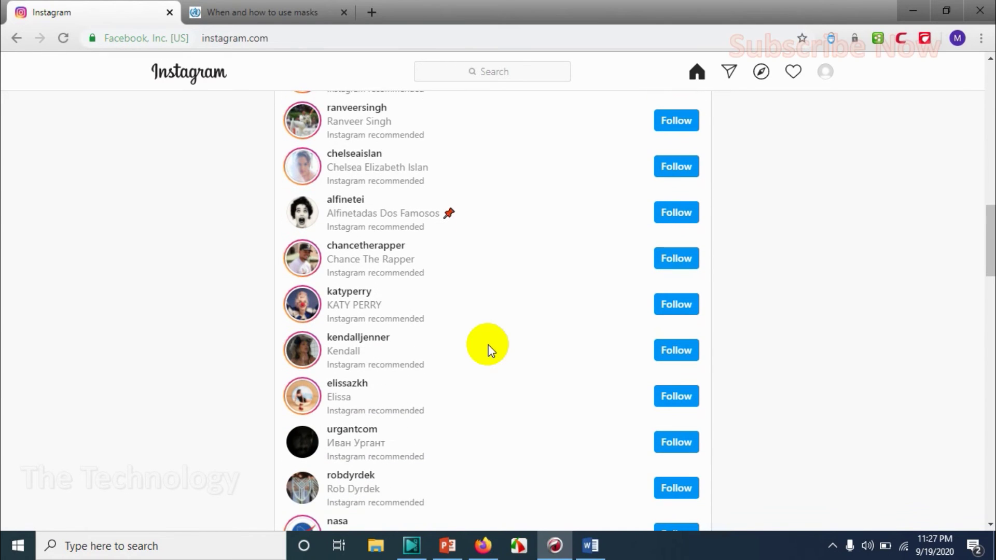
scroll(478, 301, up, 15)
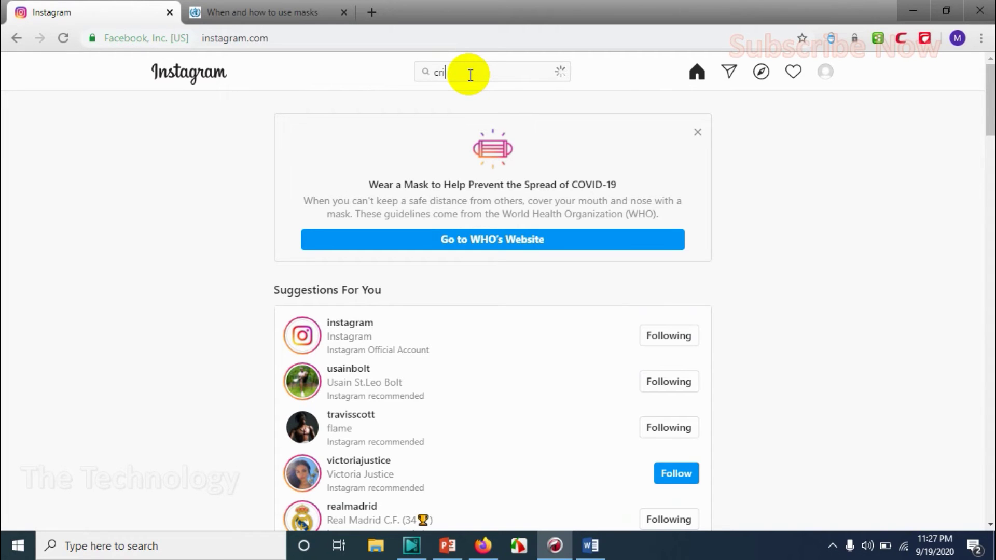
Search 'crist' and follow the top verified footballer's account.
click(470, 76)
text(cristi)
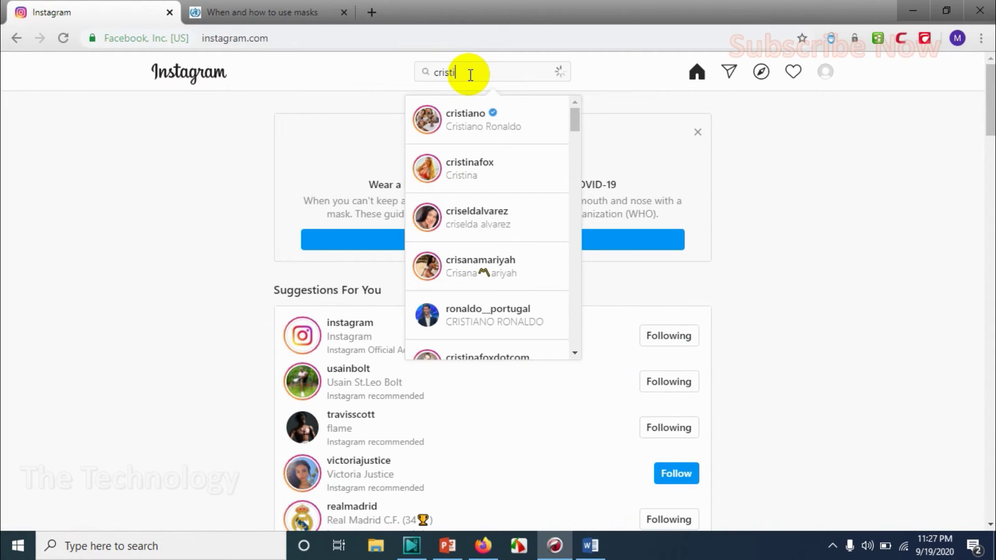
click(504, 140)
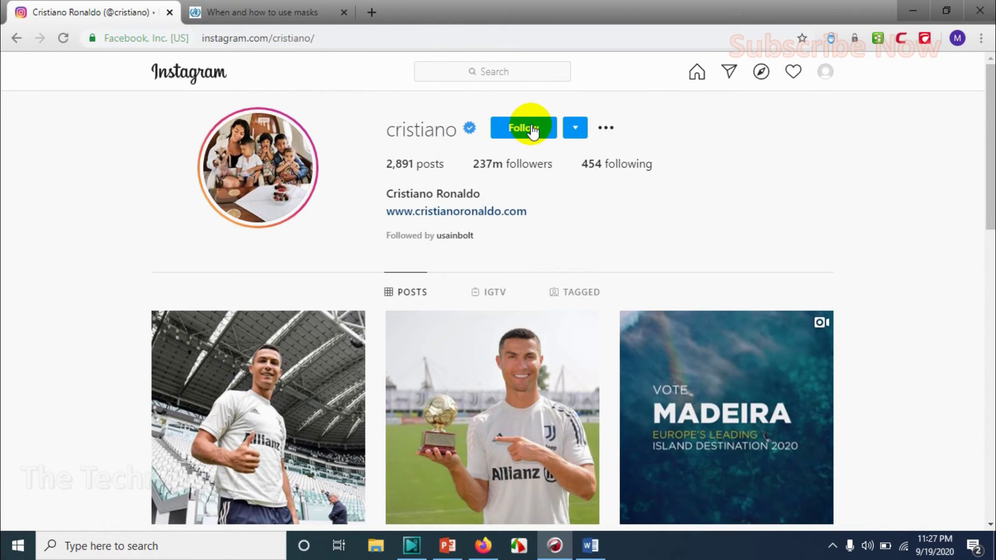
click(530, 127)
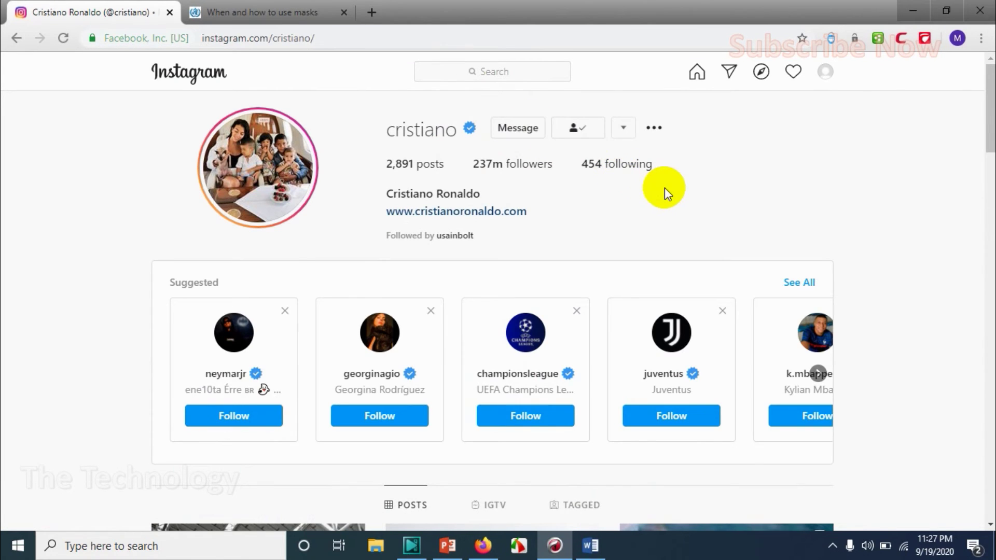
Search for the second footballer, follow his verified account, and return to the home feed.
click(526, 74)
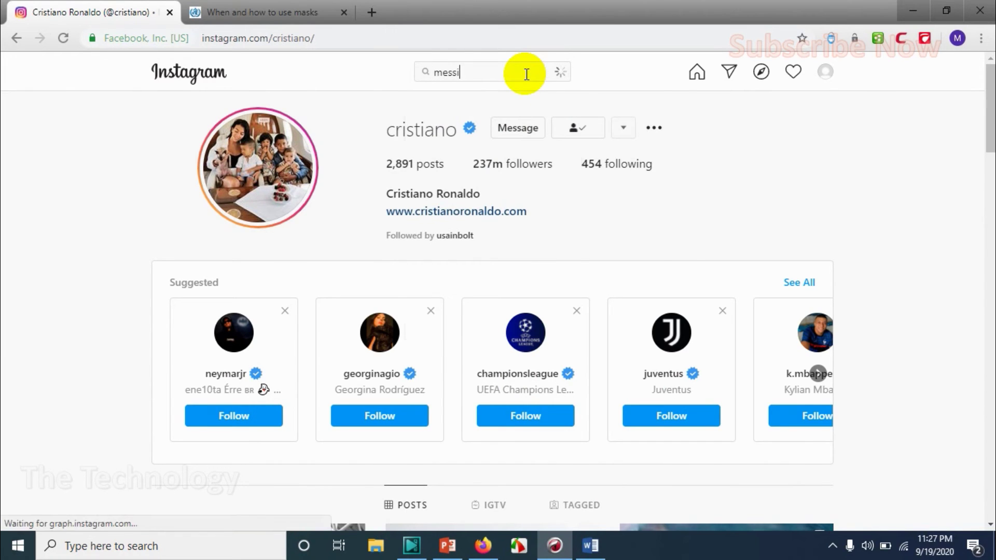
click(506, 118)
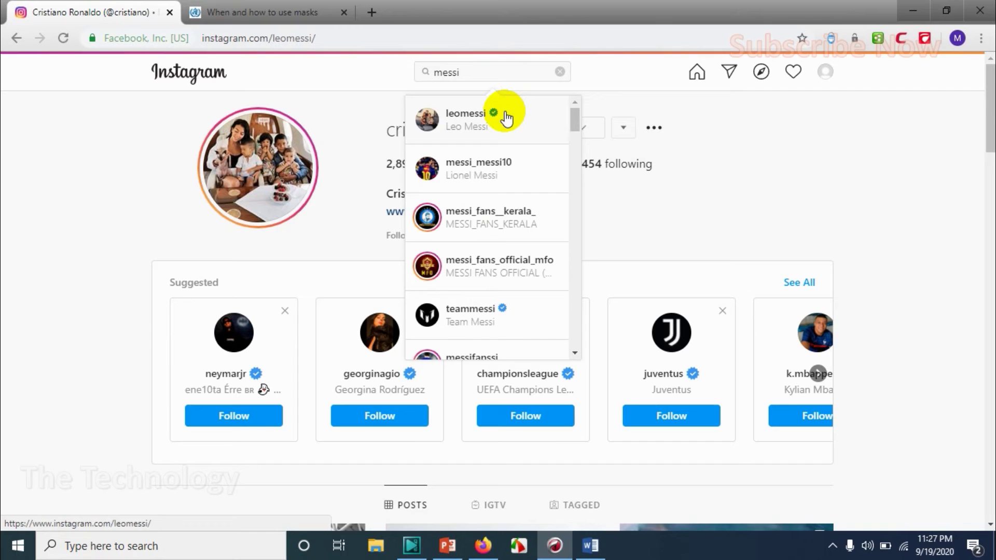
click(527, 130)
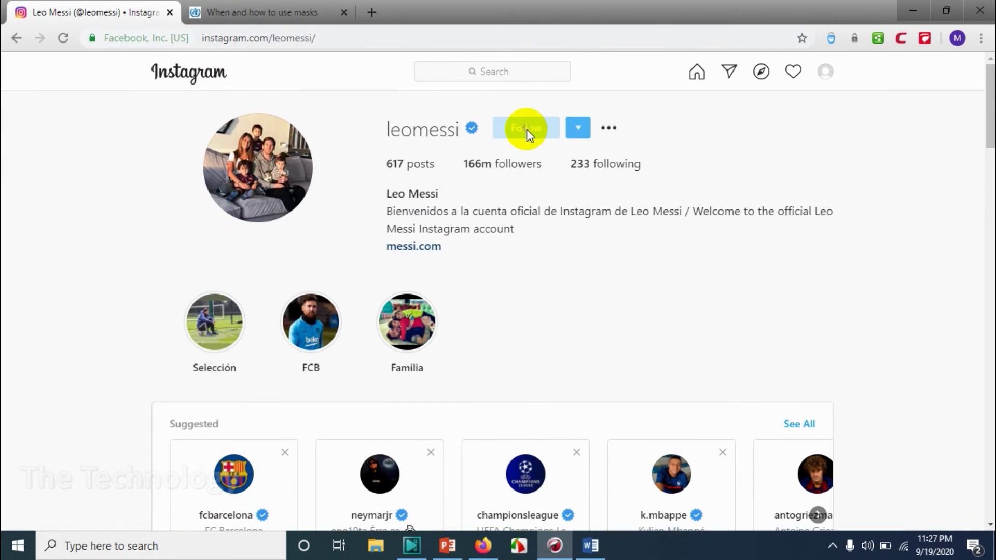
click(207, 82)
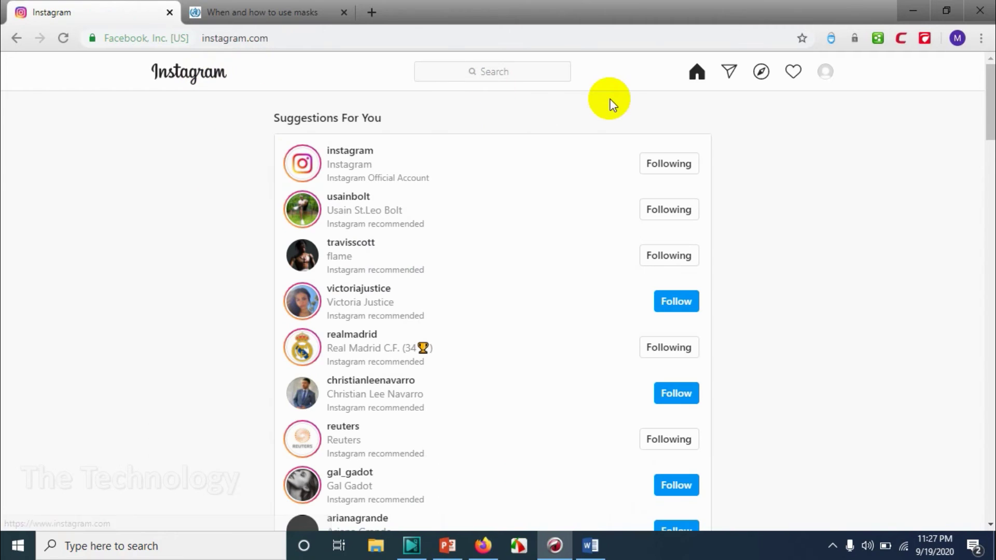
Reload Home, scroll to the end of Suggestions For You and choose Get Started.
click(698, 72)
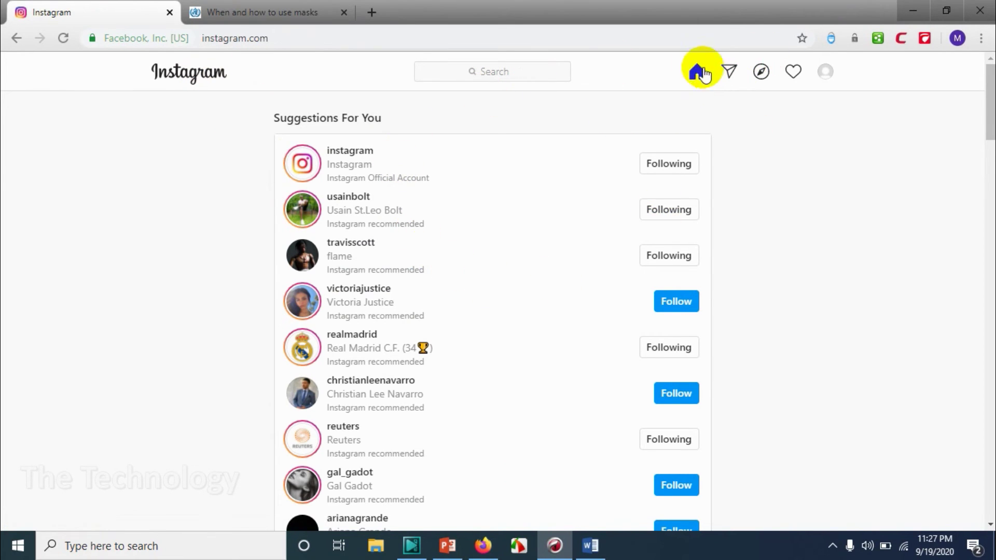
click(699, 80)
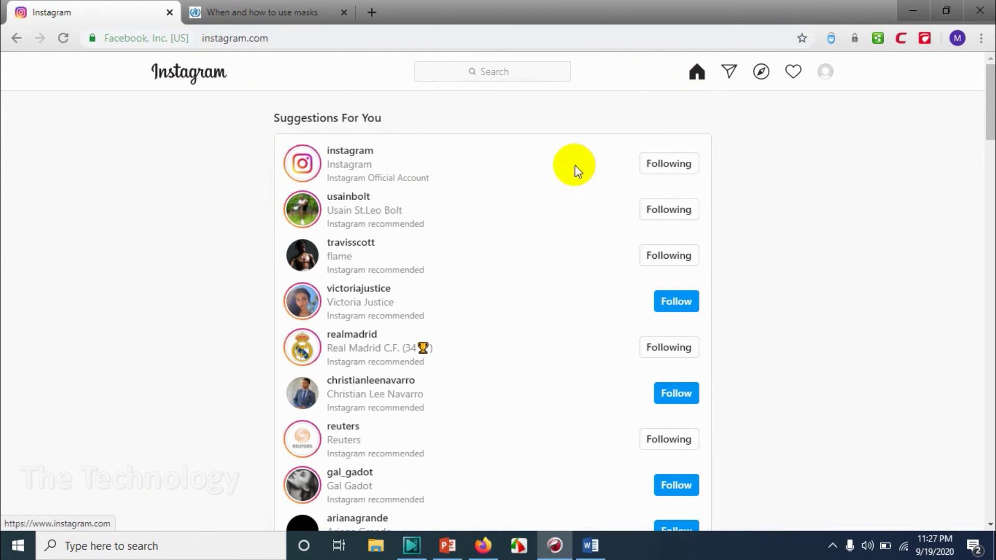
scroll(515, 206, down, 8)
scroll(515, 207, down, 5)
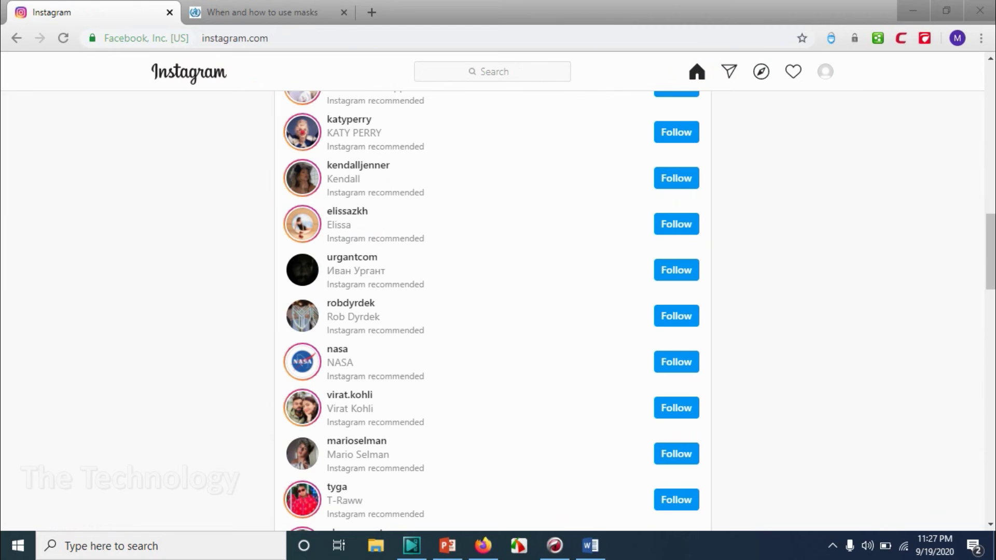
click(991, 365)
click(990, 366)
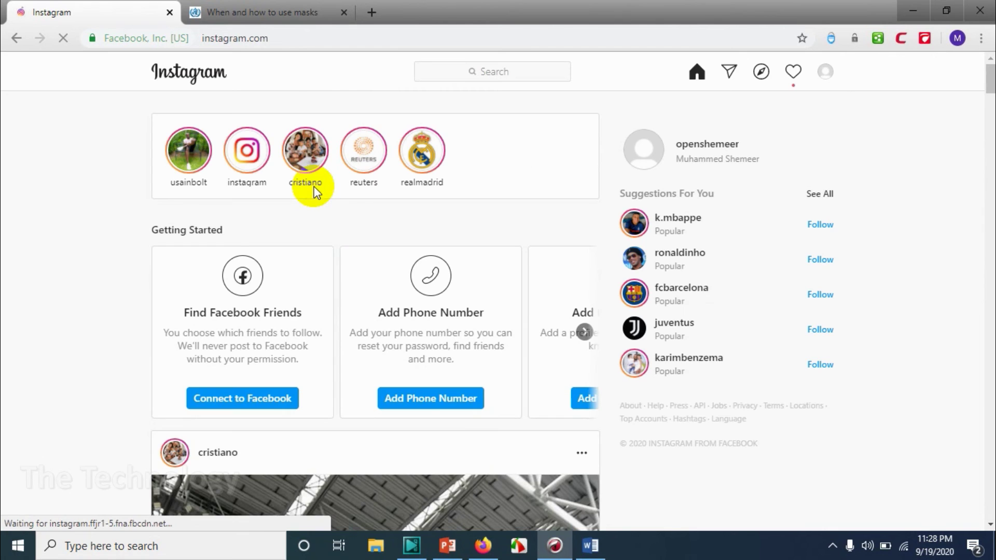
Like the first three feed posts, including the family photo and the football club's post.
scroll(353, 272, down, 5)
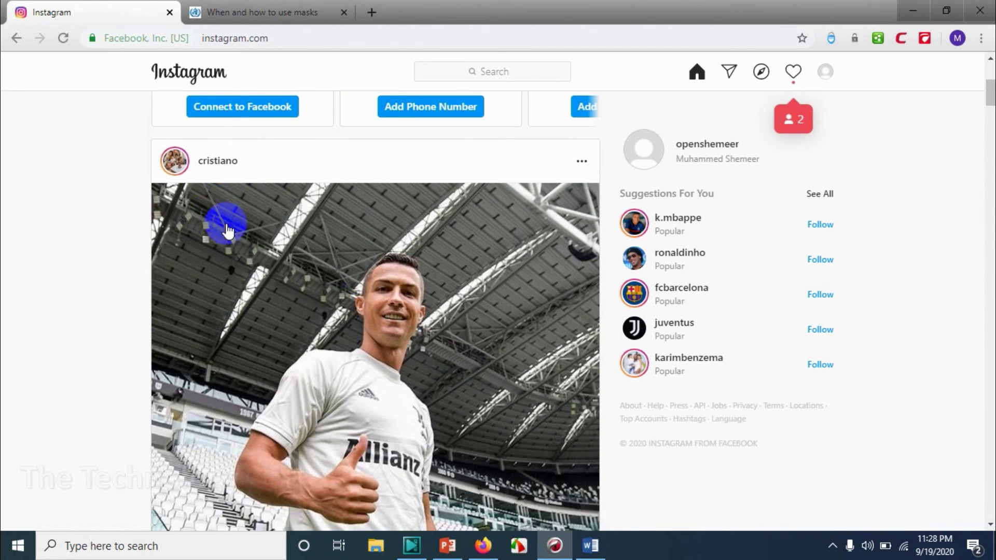
scroll(223, 223, down, 4)
click(172, 429)
scroll(447, 361, down, 10)
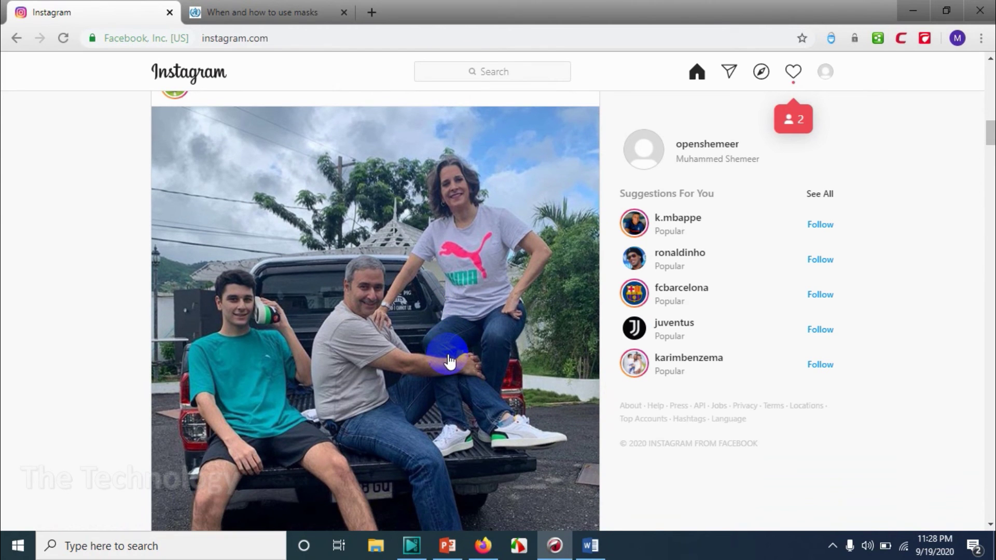
scroll(444, 353, up, 3)
scroll(438, 344, down, 8)
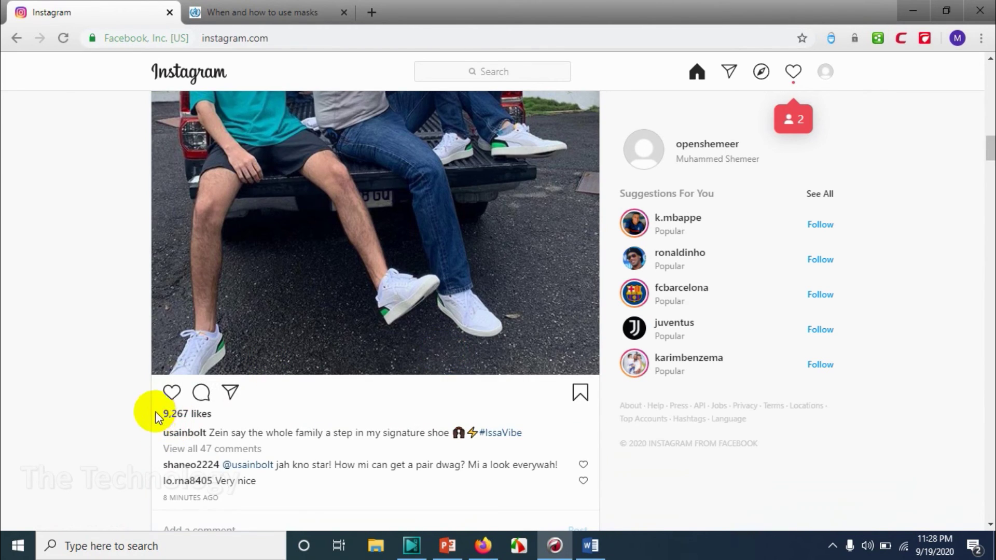
click(175, 393)
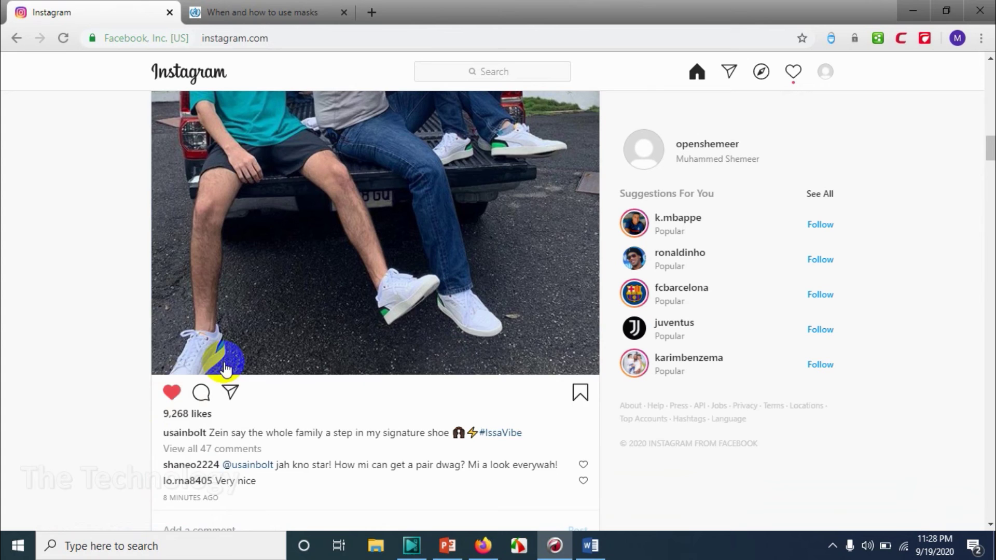
scroll(478, 242, up, 3)
scroll(478, 239, down, 12)
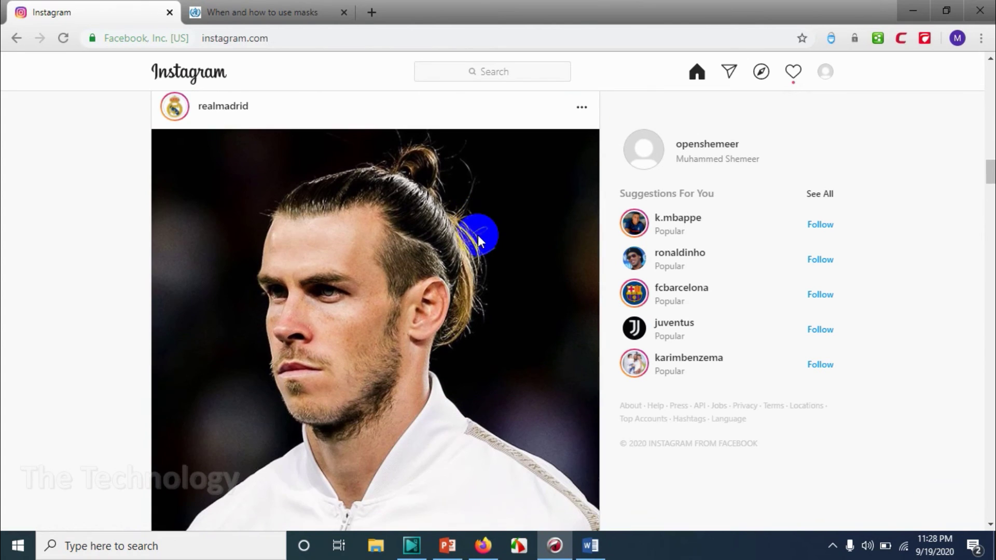
scroll(478, 238, down, 5)
click(171, 342)
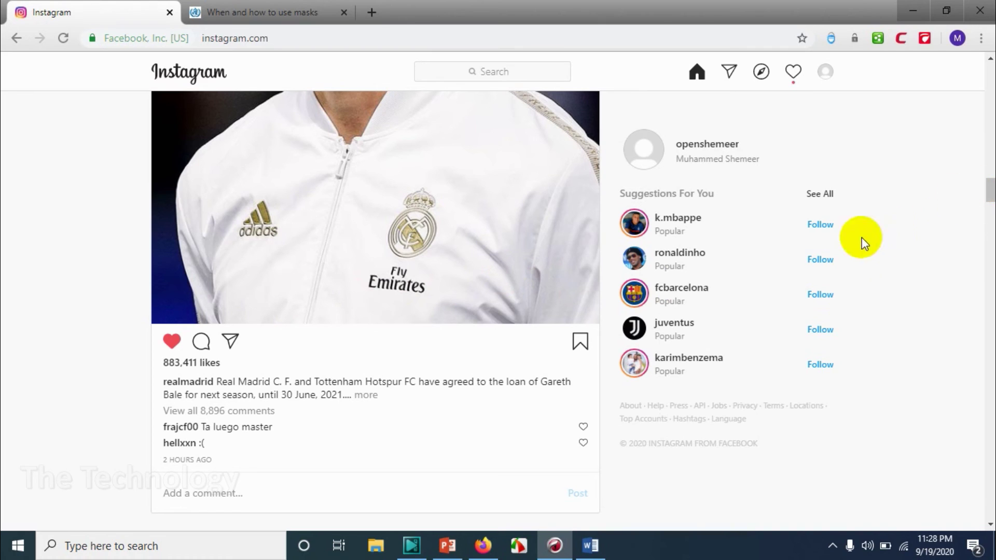
Follow all five Suggestions For You accounts, including FC Barcelona and Juventus.
click(820, 224)
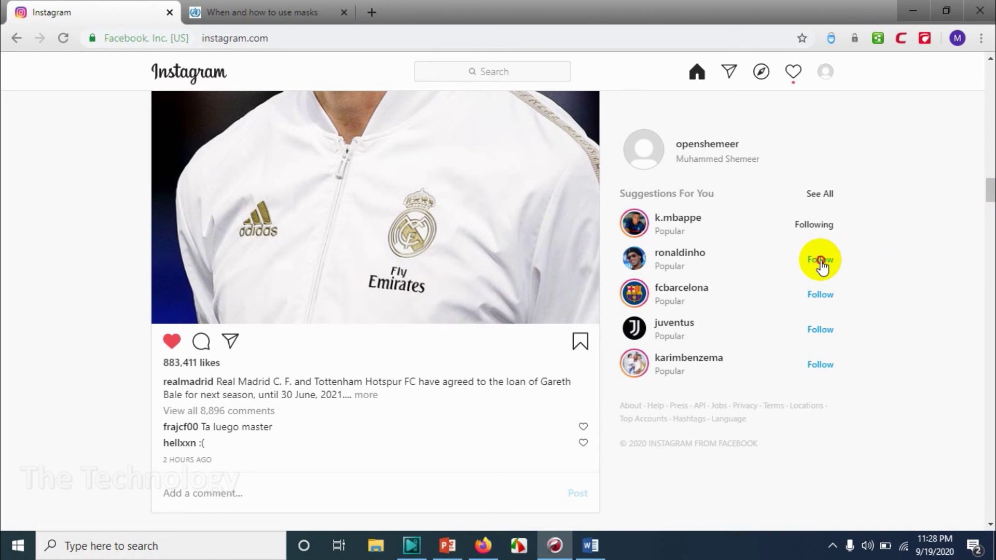
click(821, 262)
click(820, 294)
click(820, 329)
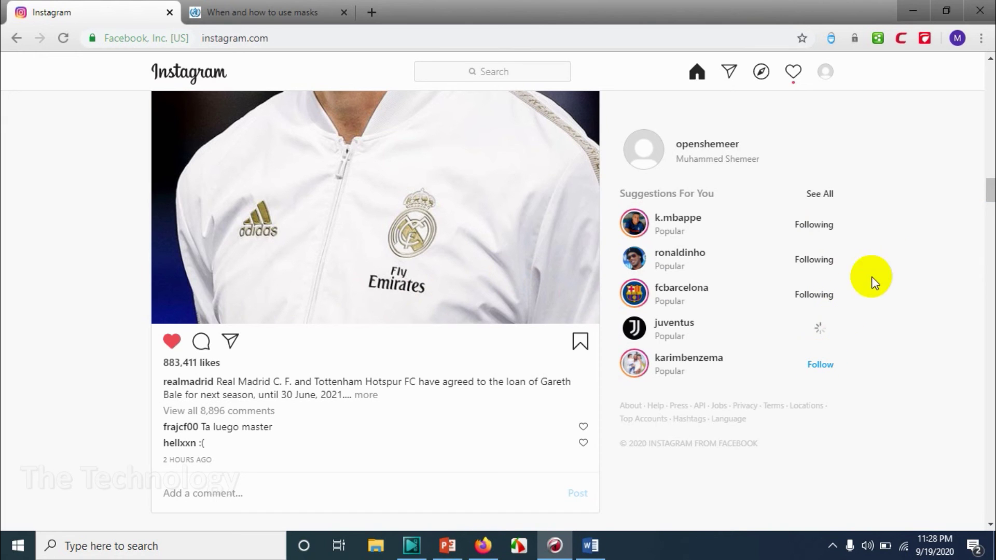
click(816, 363)
drag(989, 189, 991, 14)
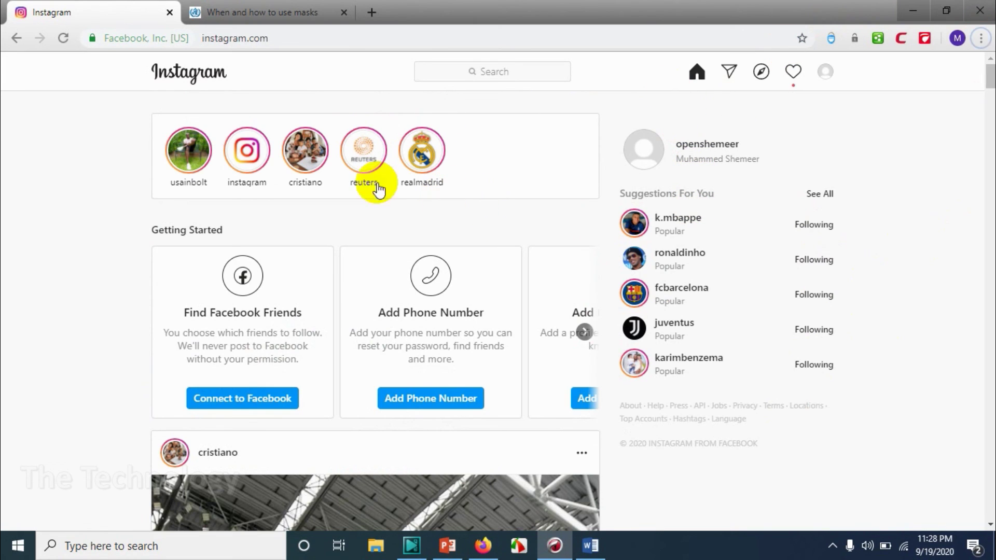
Watch the followed footballer's story, skipping ahead through its images, then close it.
click(295, 155)
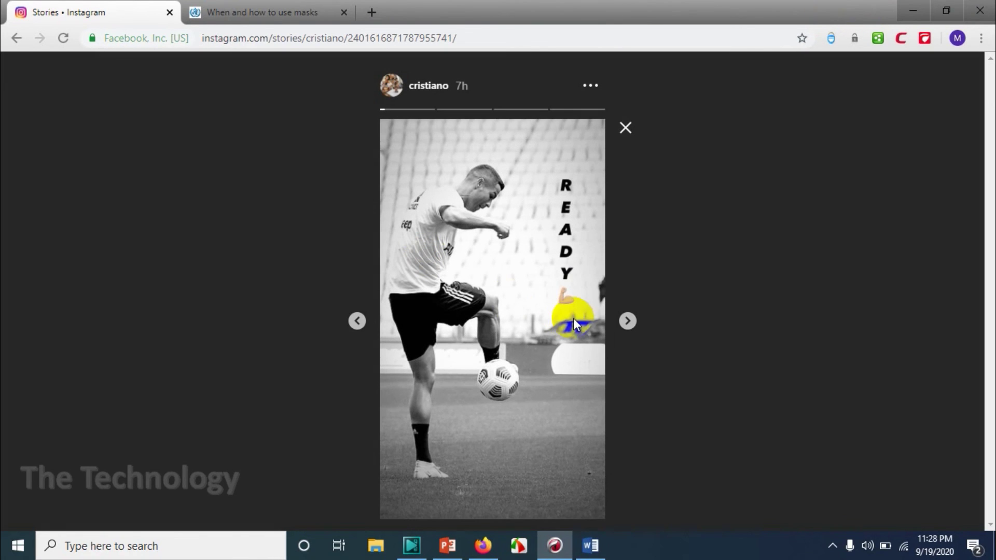
click(620, 448)
click(616, 305)
click(629, 322)
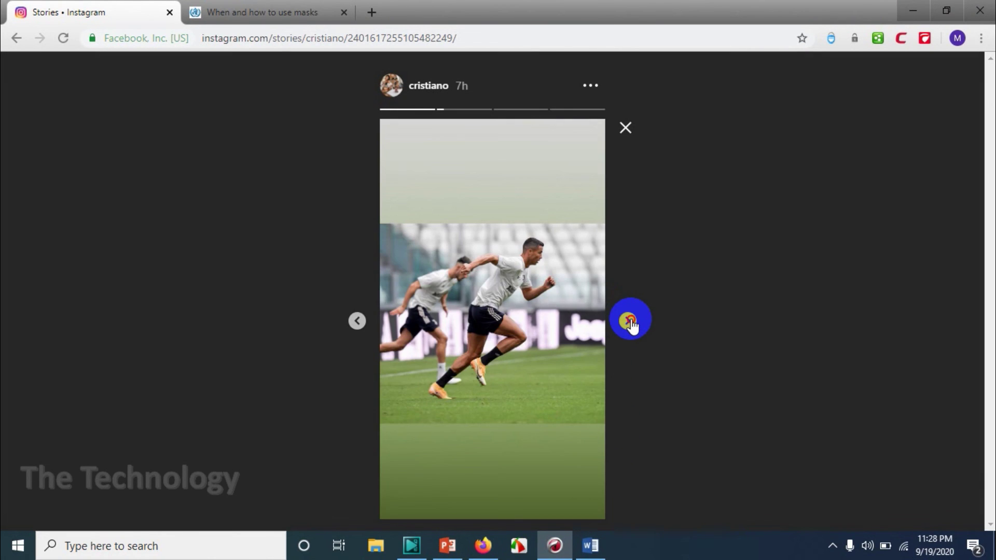
click(630, 322)
click(626, 128)
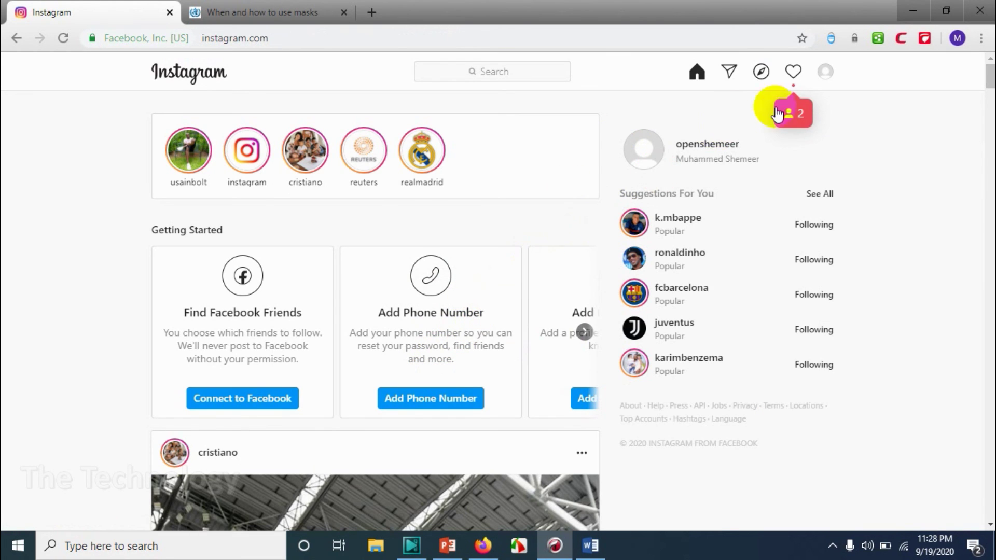
In the Activity notifications, follow back the account that started following you.
click(798, 107)
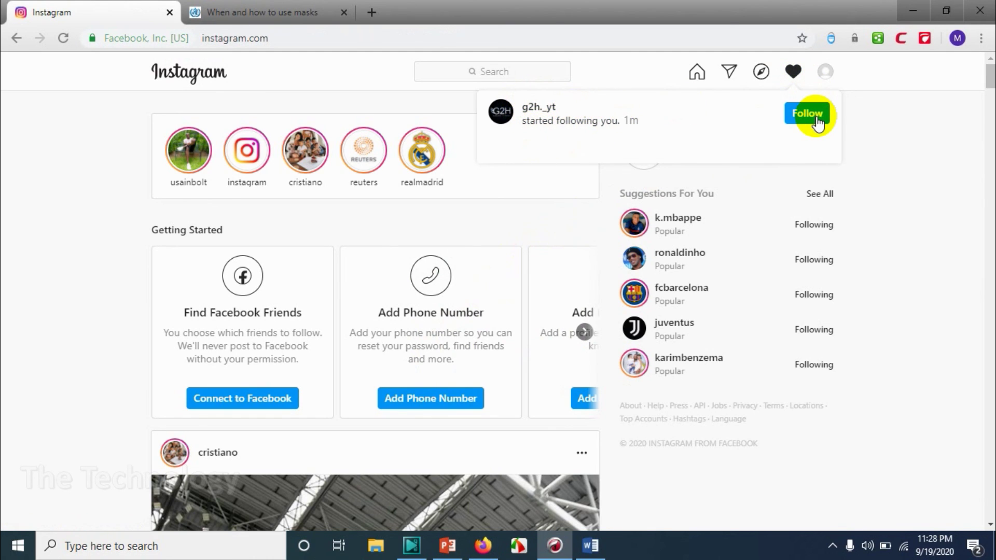
click(887, 135)
click(794, 71)
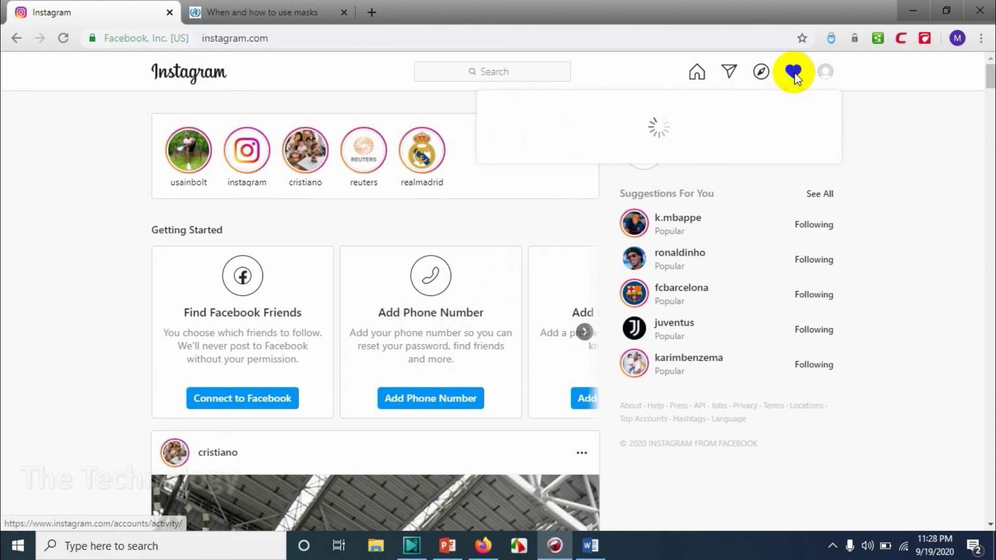
click(822, 120)
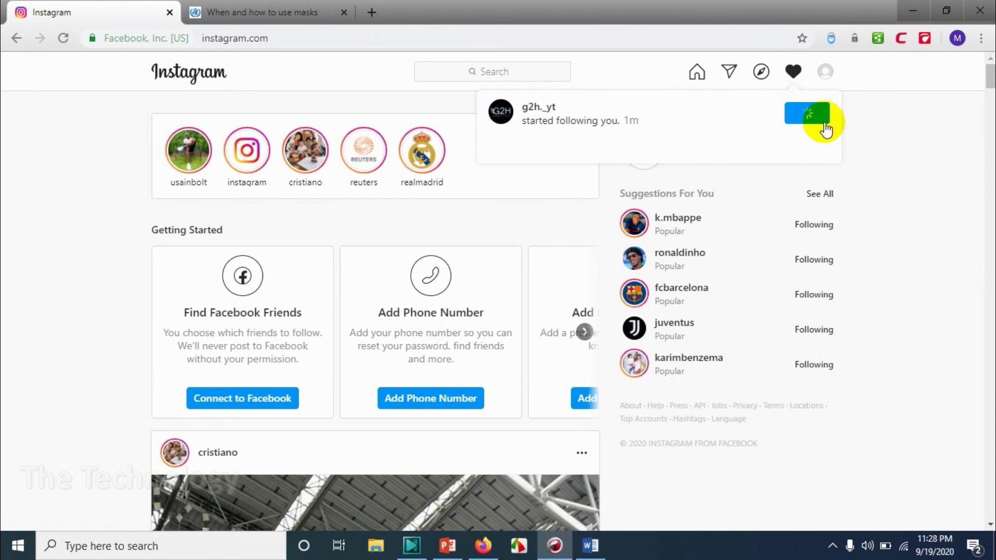
click(896, 162)
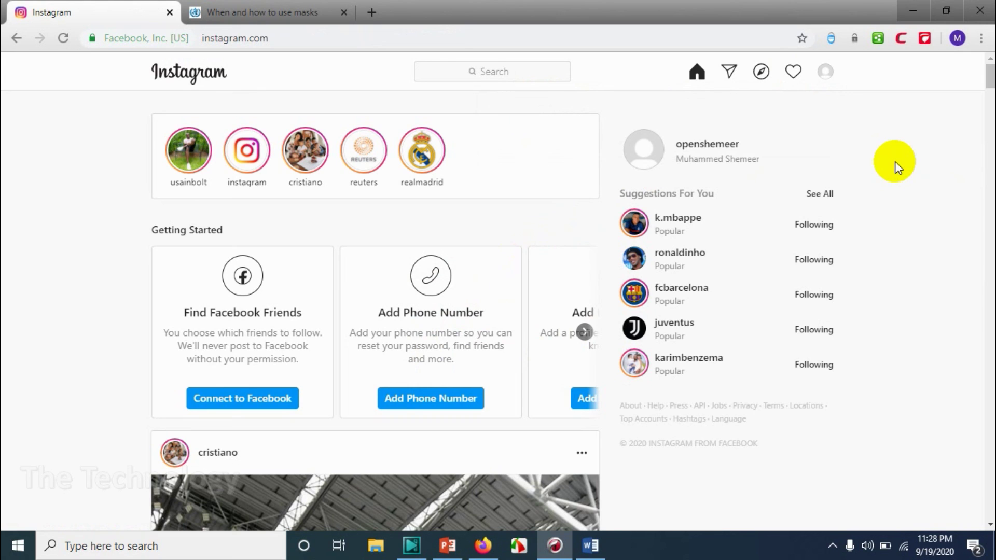
Choose Profile from the avatar menu to show 0 posts, 2 followers and 13 following.
click(827, 72)
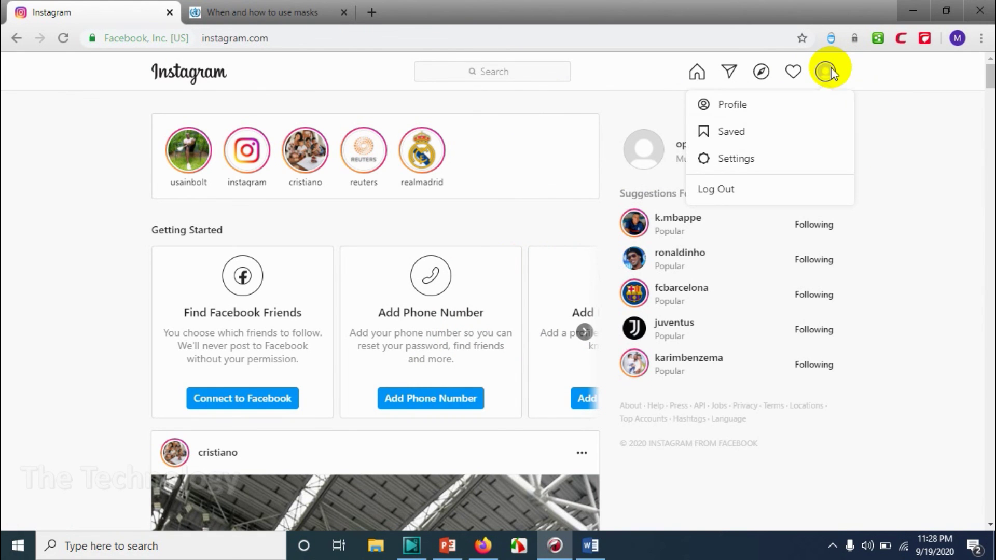
click(748, 105)
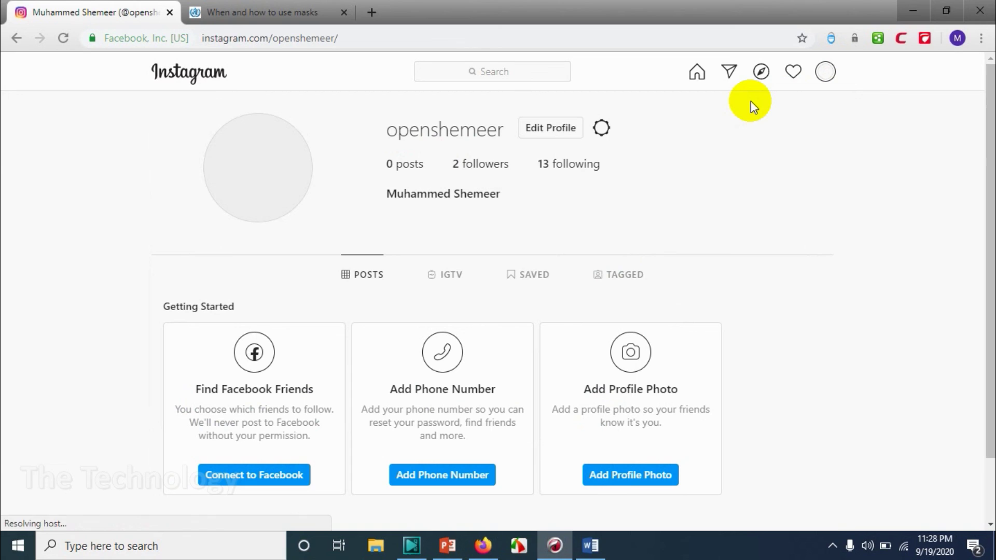